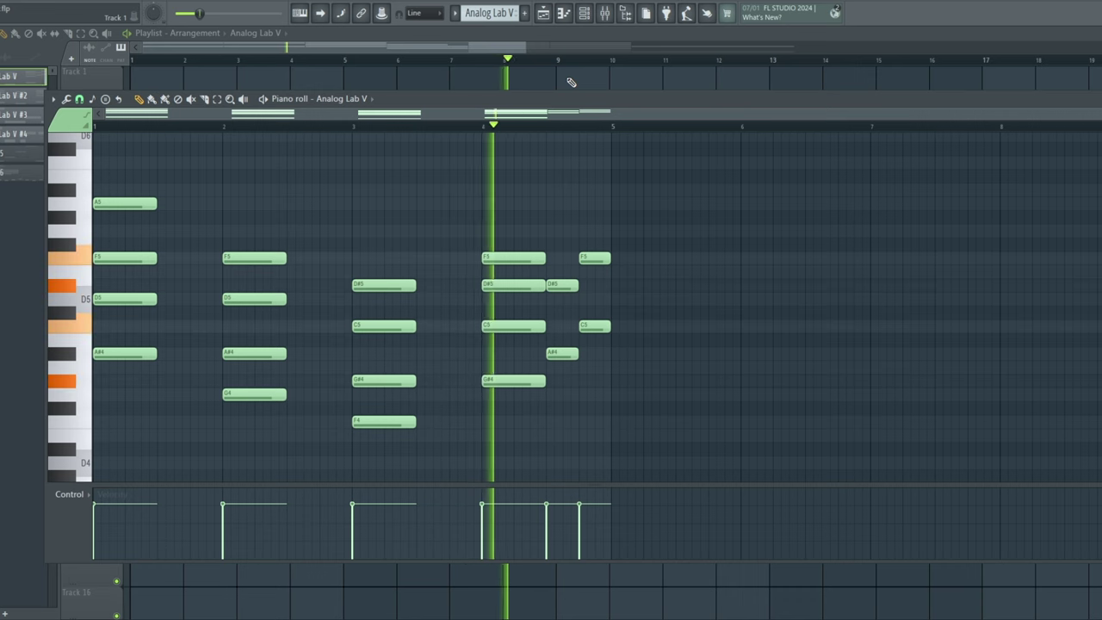
Leave the piano roll and follow the arrangement's playback across the playlist through bar 33.
left_click(571, 82)
scroll(558, 125, "down", 2)
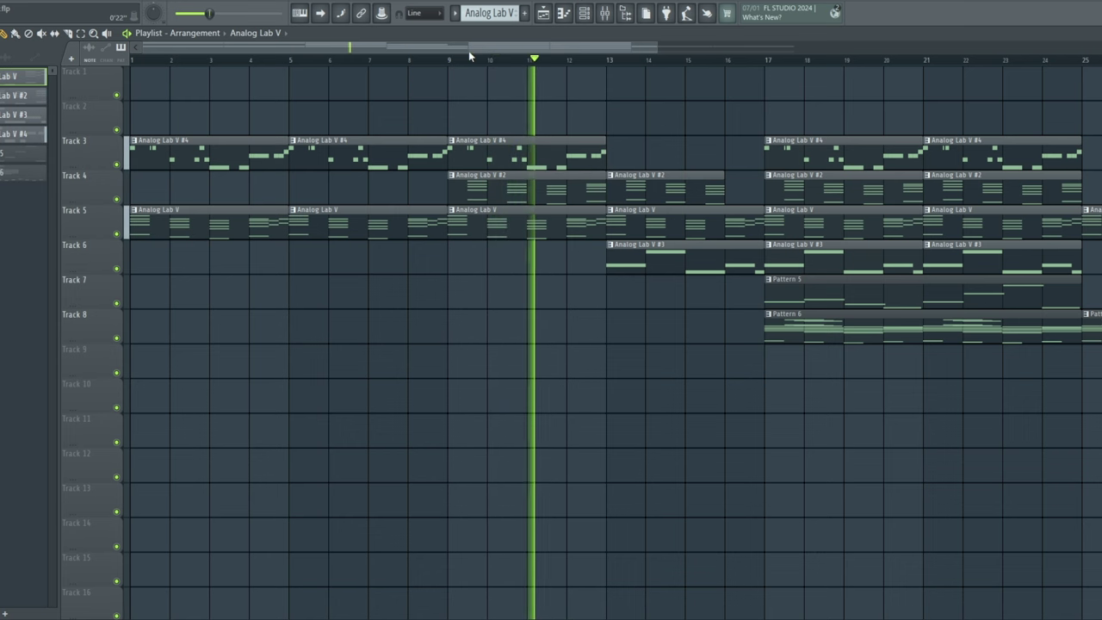
left_click_drag(473, 48, 582, 47)
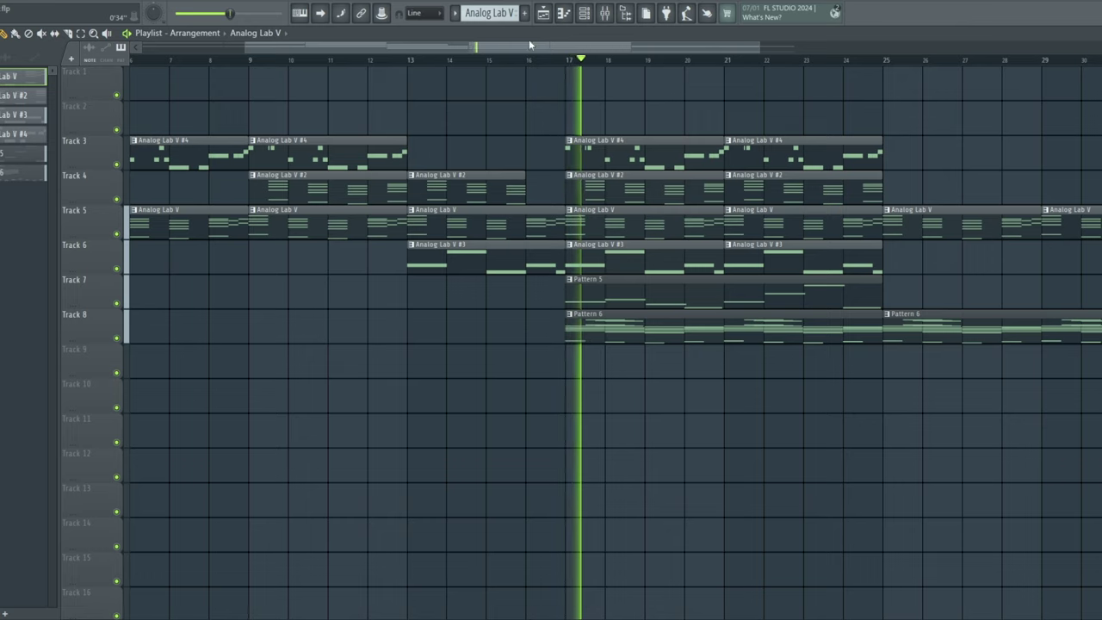
left_click_drag(529, 40, 591, 46)
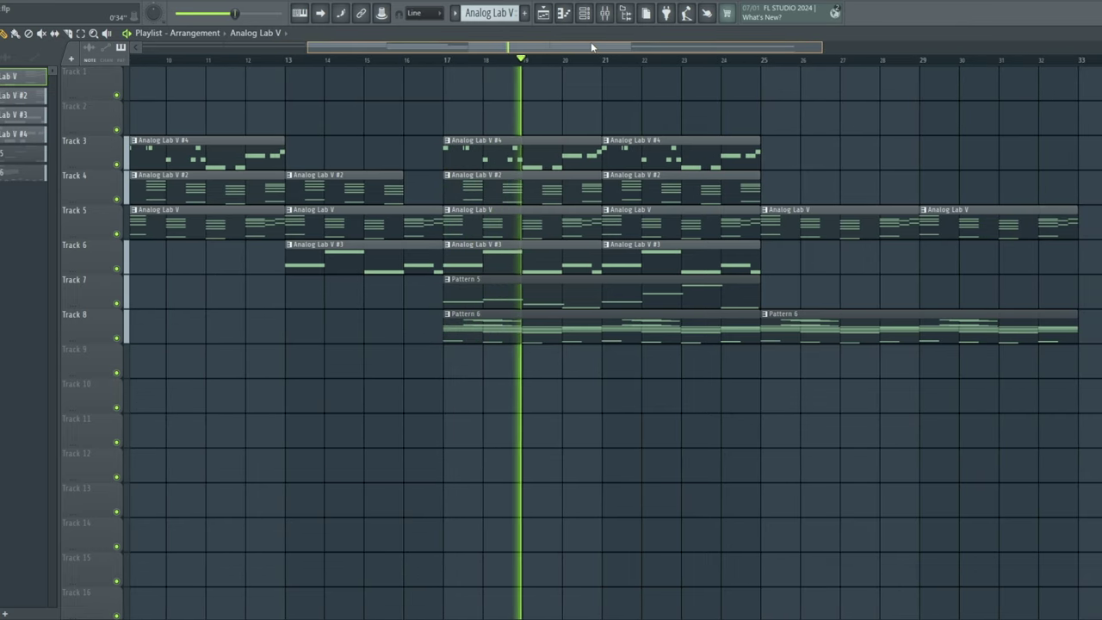
left_click_drag(595, 46, 638, 42)
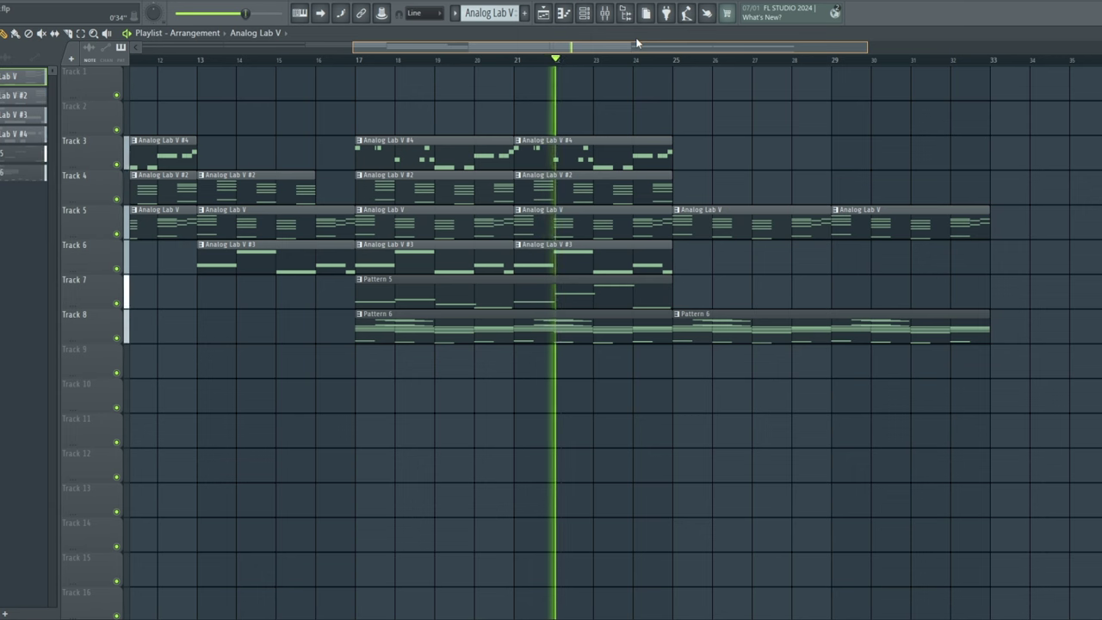
left_click_drag(637, 40, 678, 38)
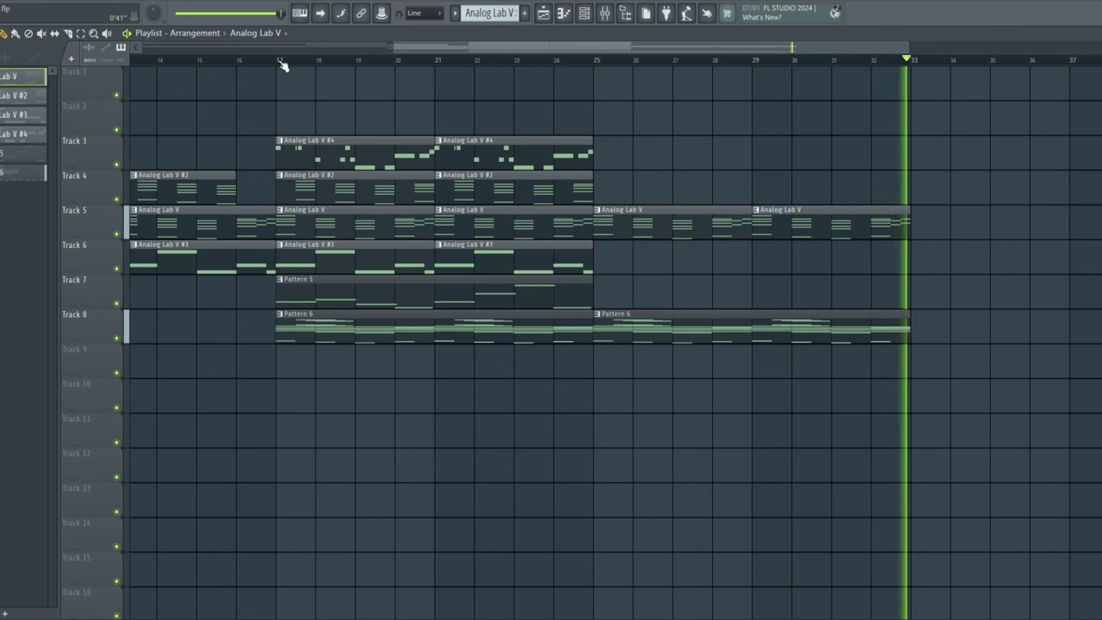
Solo Track 3 and open its Analog Lab V #4 clip in the piano roll to play and inspect the low notes.
scroll(282, 67, "up", 4)
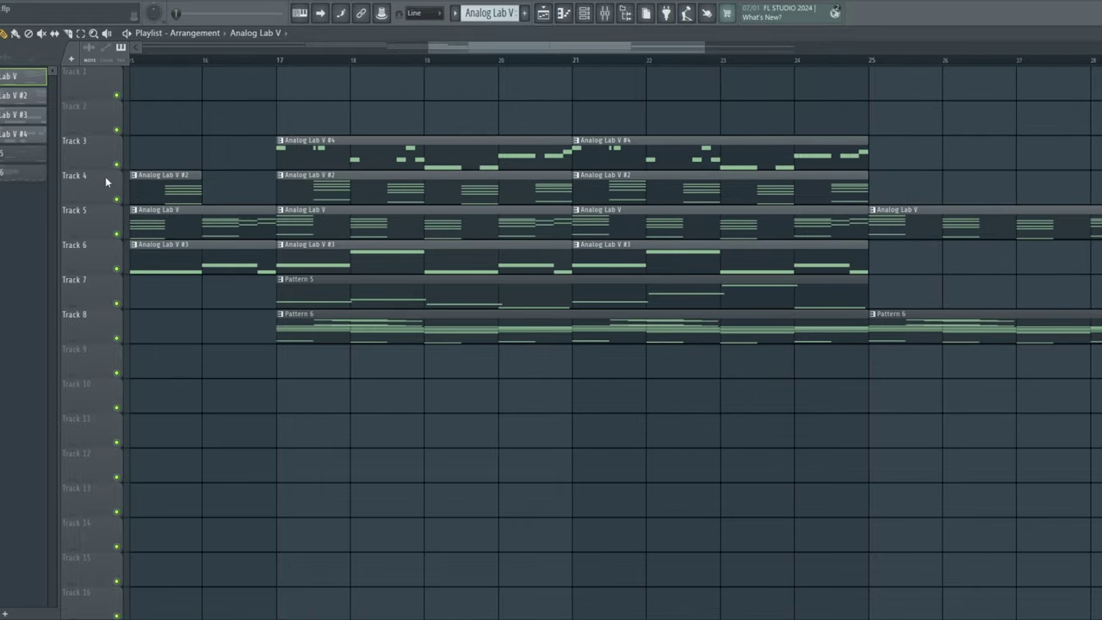
right_click(117, 165)
double_click(352, 158)
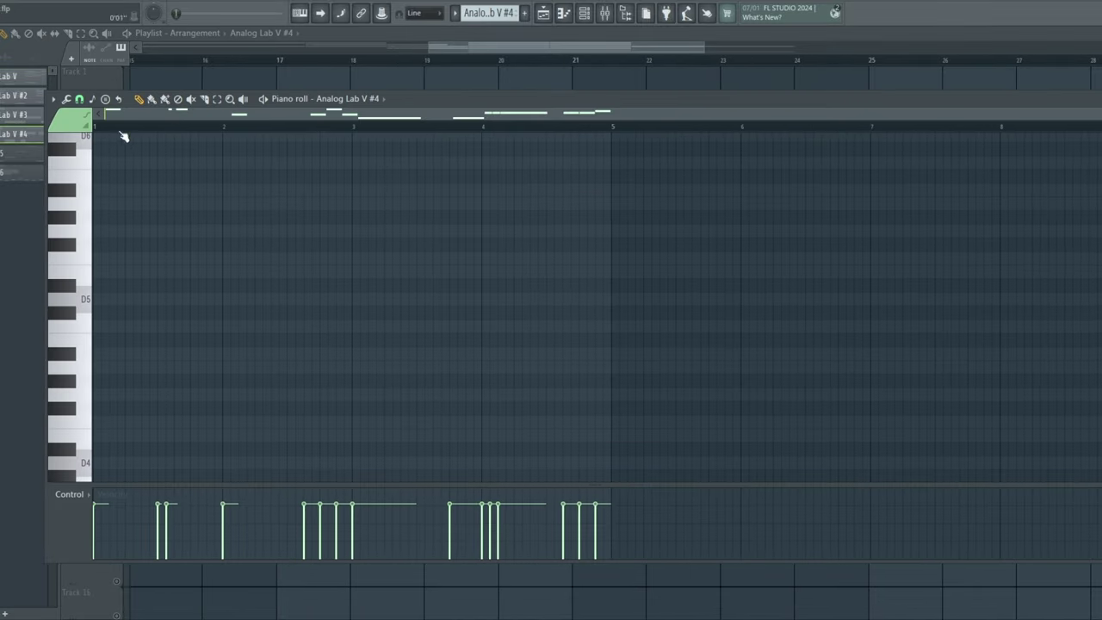
scroll(204, 270, "up", 3)
scroll(216, 251, "up", 4)
key("space")
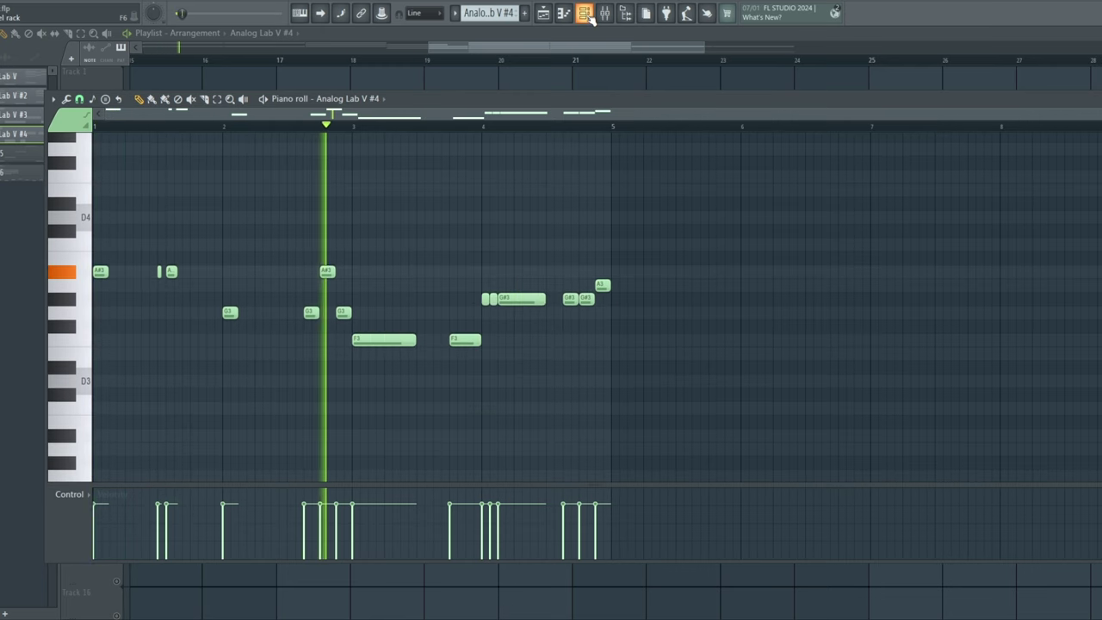
Inspect the 3x Osc layer of the Analog Lab V #4 pattern via the channel rack, and return to the playlist.
left_click(585, 14)
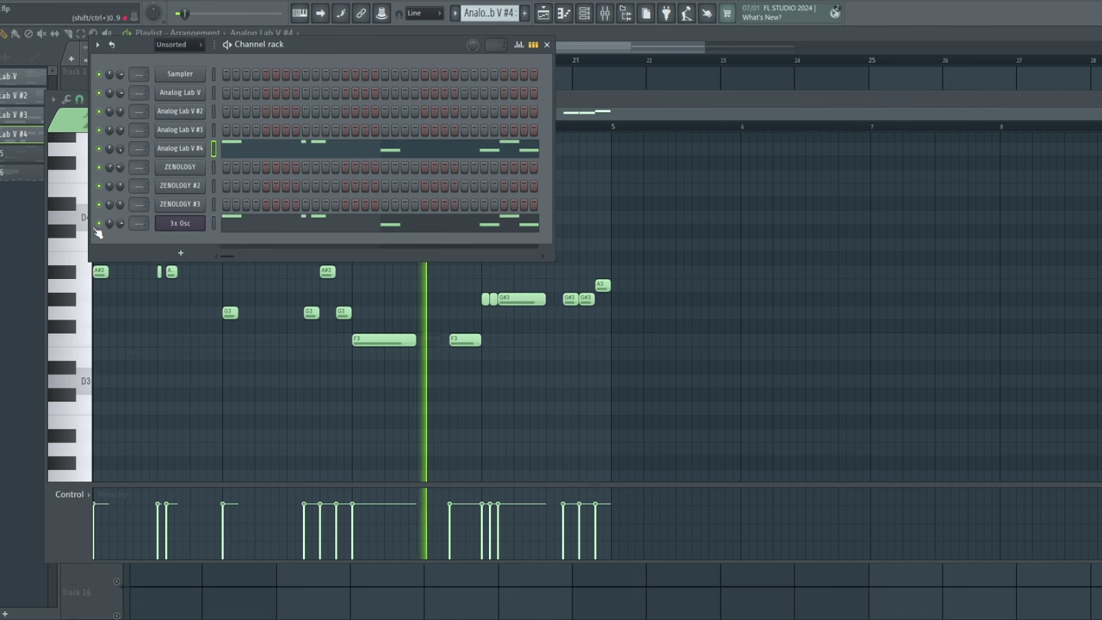
left_click(250, 231)
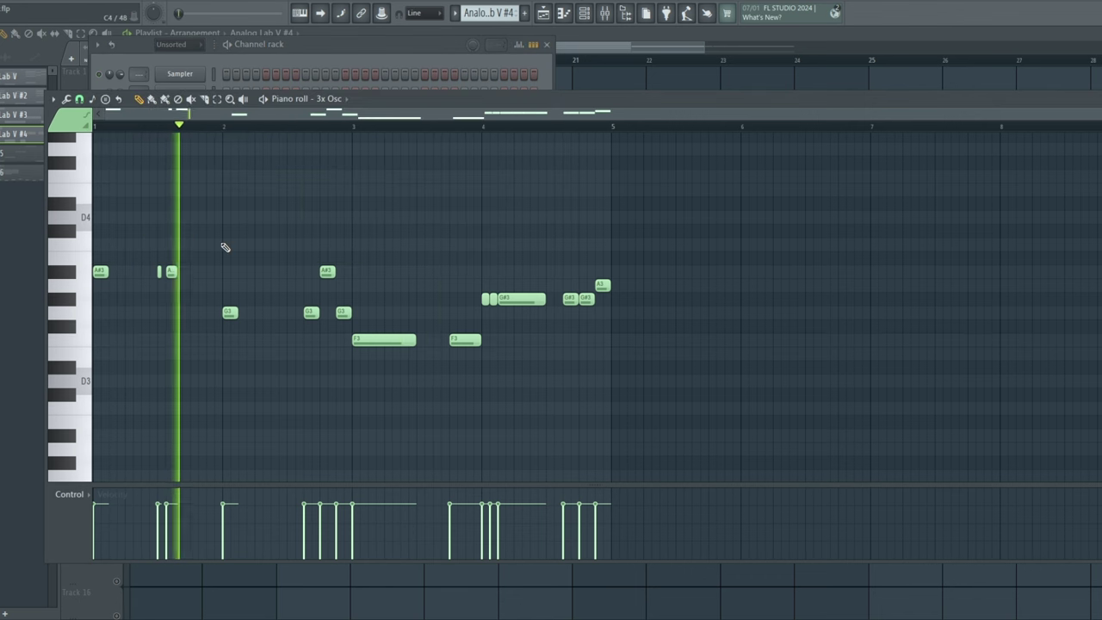
left_click(368, 49)
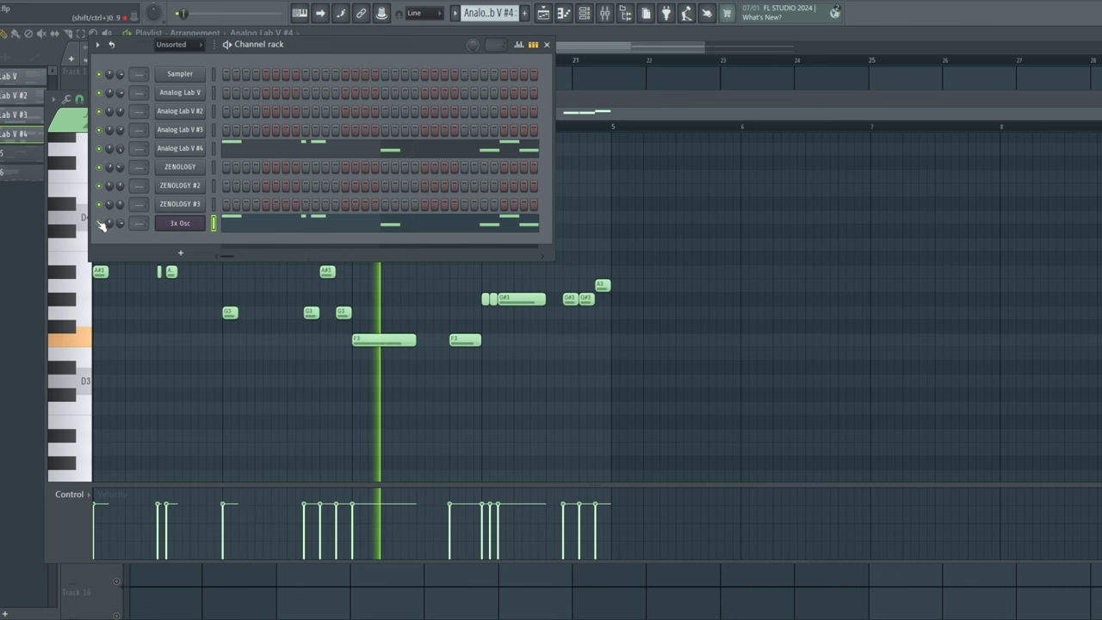
left_click(666, 77)
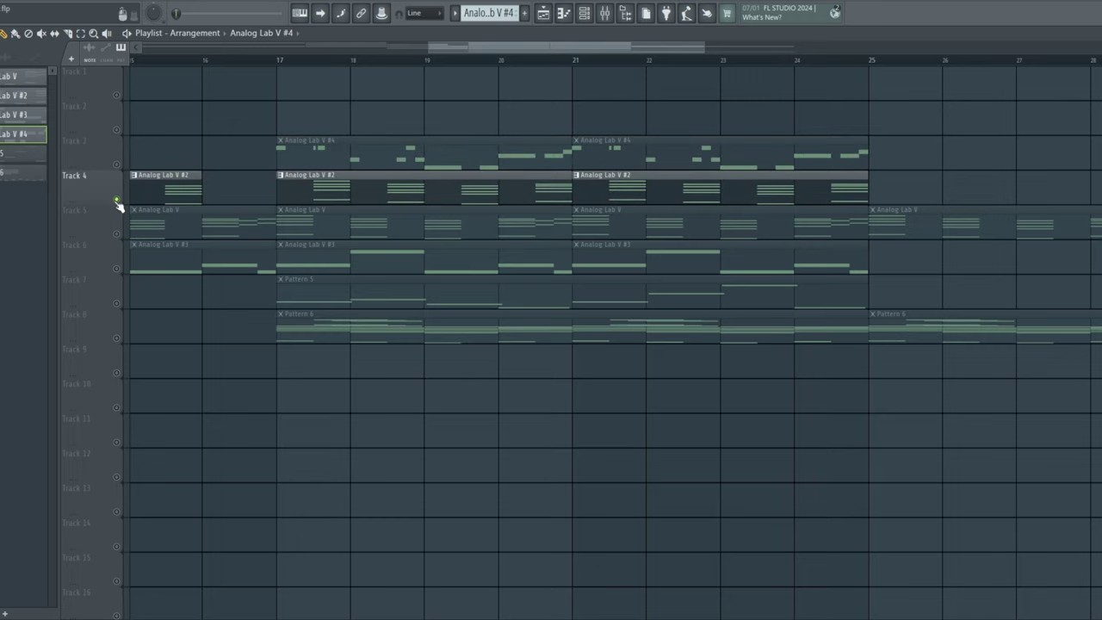
Open the Analog Lab V #2 clip on Track 4, examine its chords during playback, and return to the playlist.
double_click(315, 199)
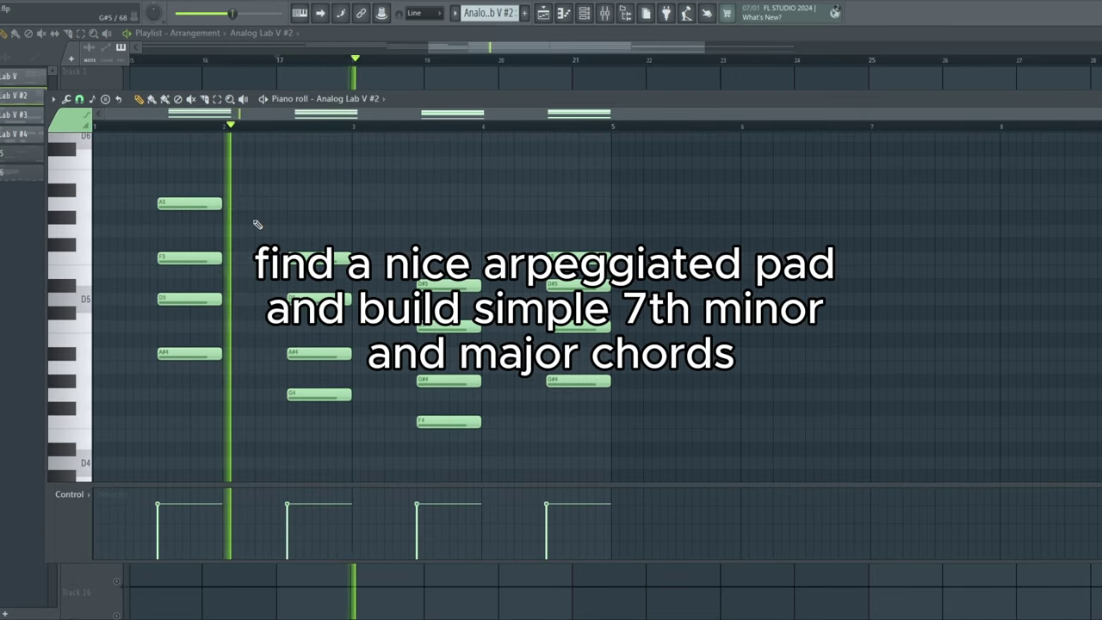
scroll(256, 224, "down", 2)
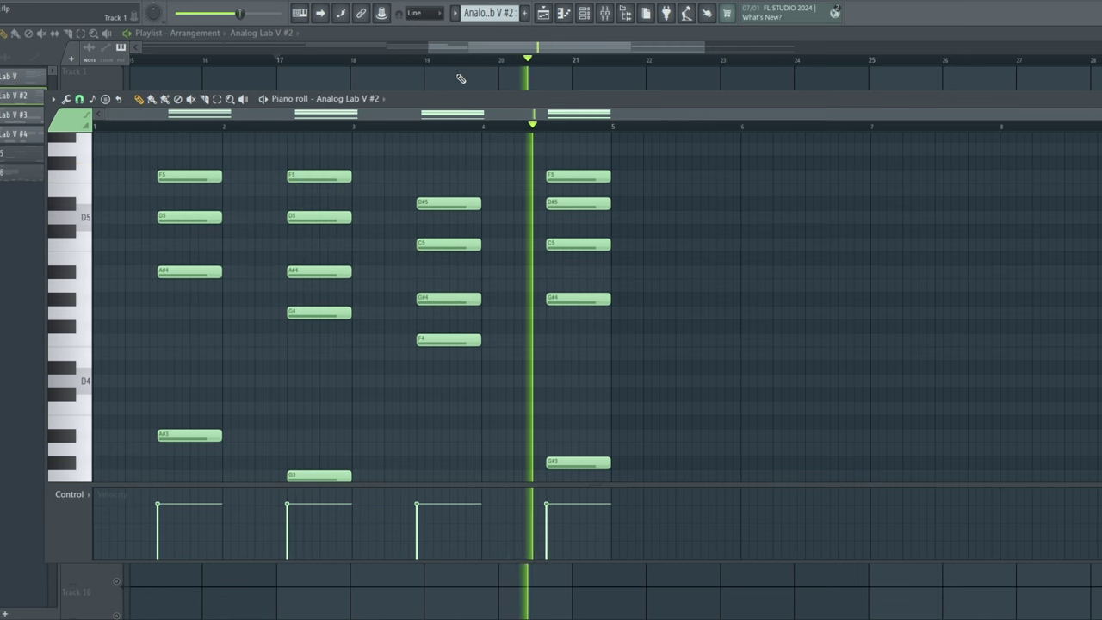
key("F7")
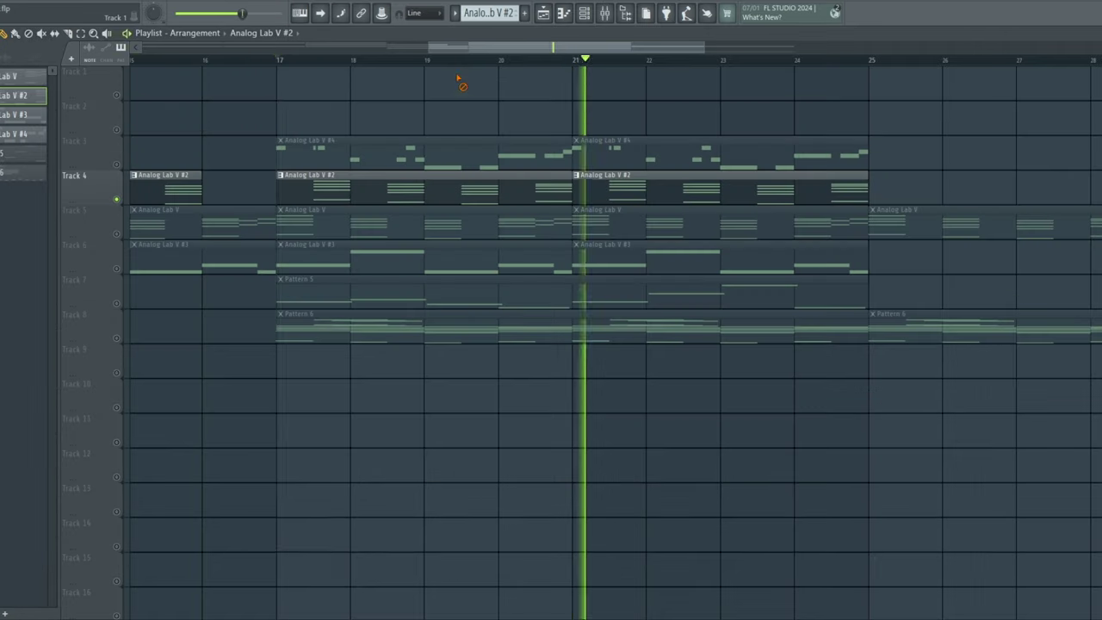
key("space")
Solo Track 5 and play its Analog Lab V clip from bar 17 while examining the layered pad chords in the piano roll.
left_click(123, 238)
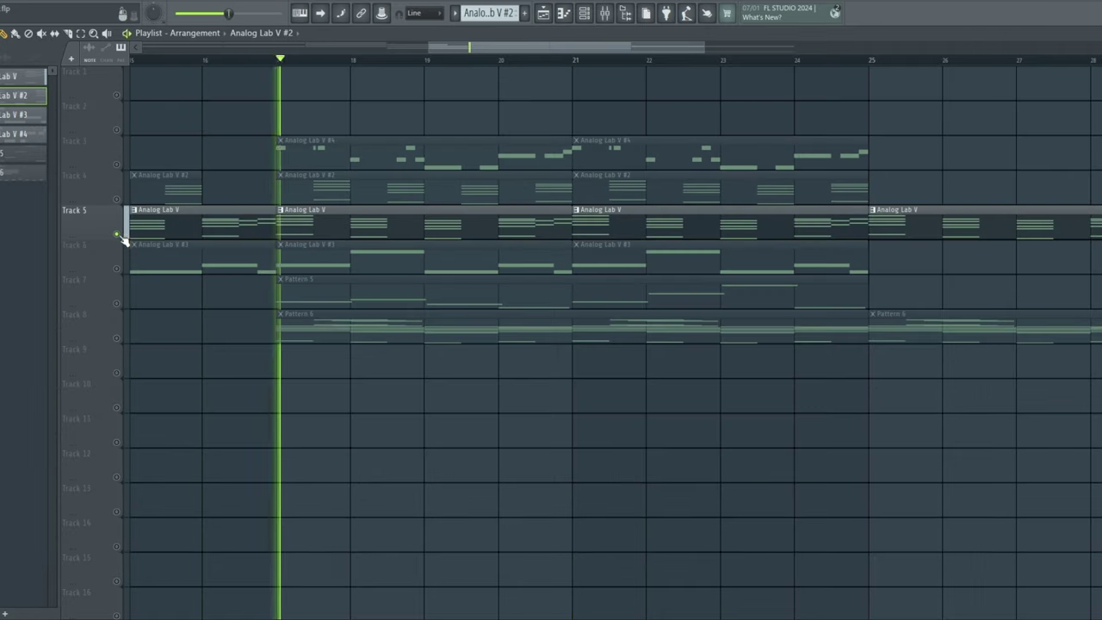
key("space")
left_click(306, 213)
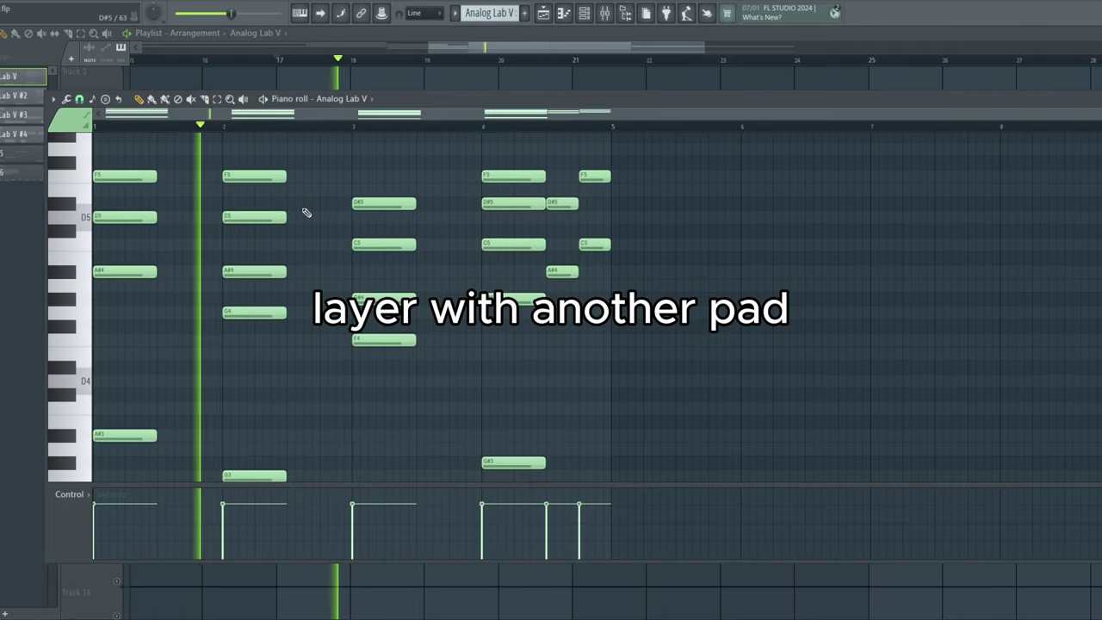
scroll(305, 213, "down", 2)
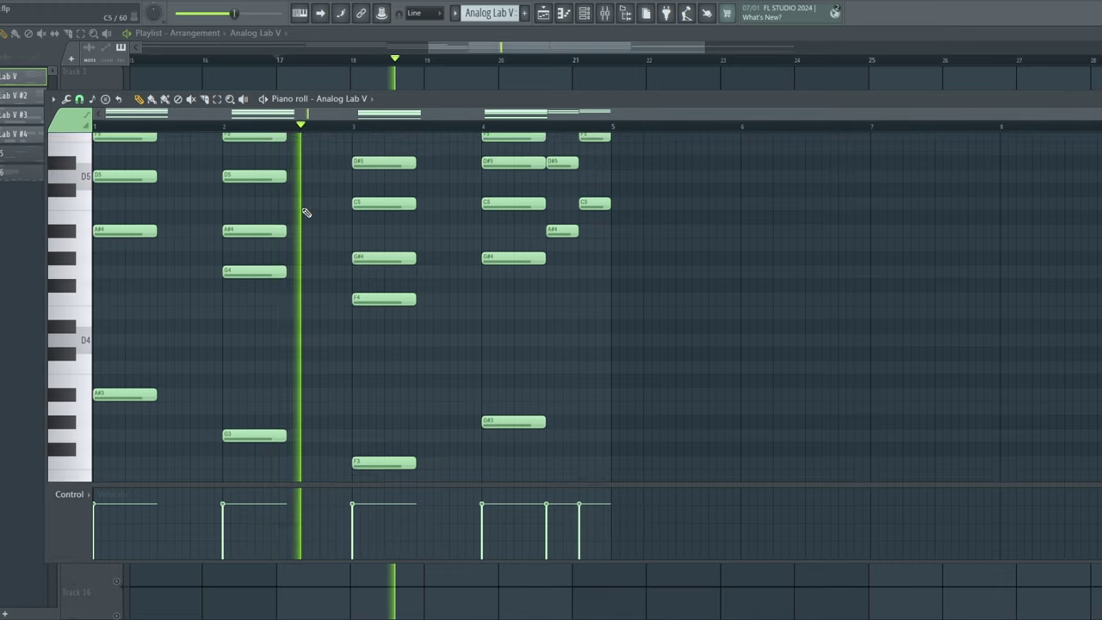
scroll(306, 213, "up", 2)
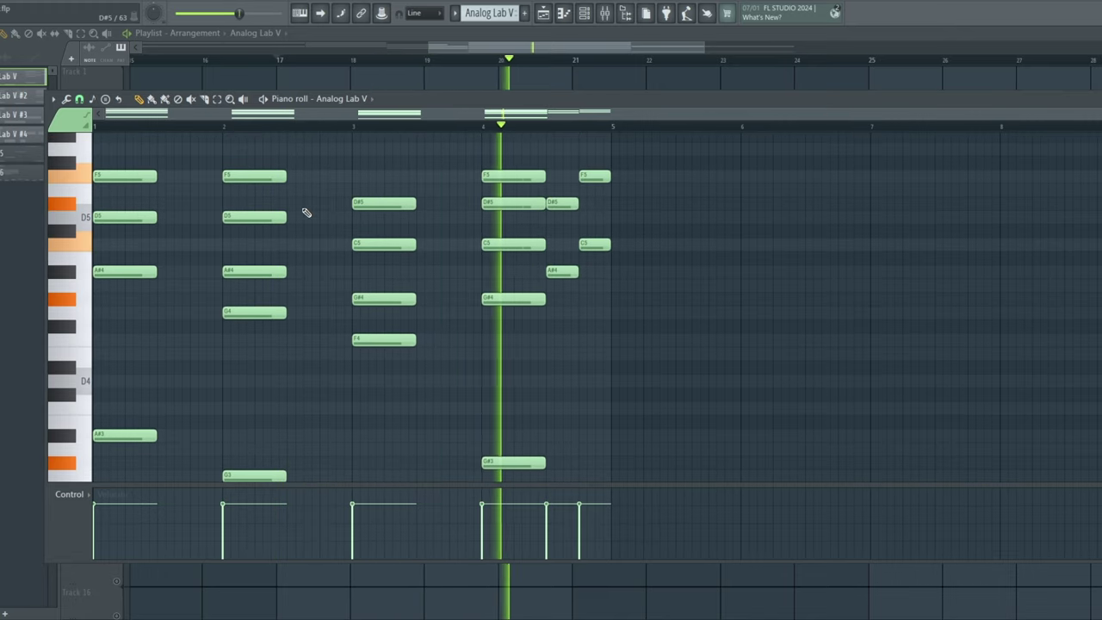
left_click(660, 75)
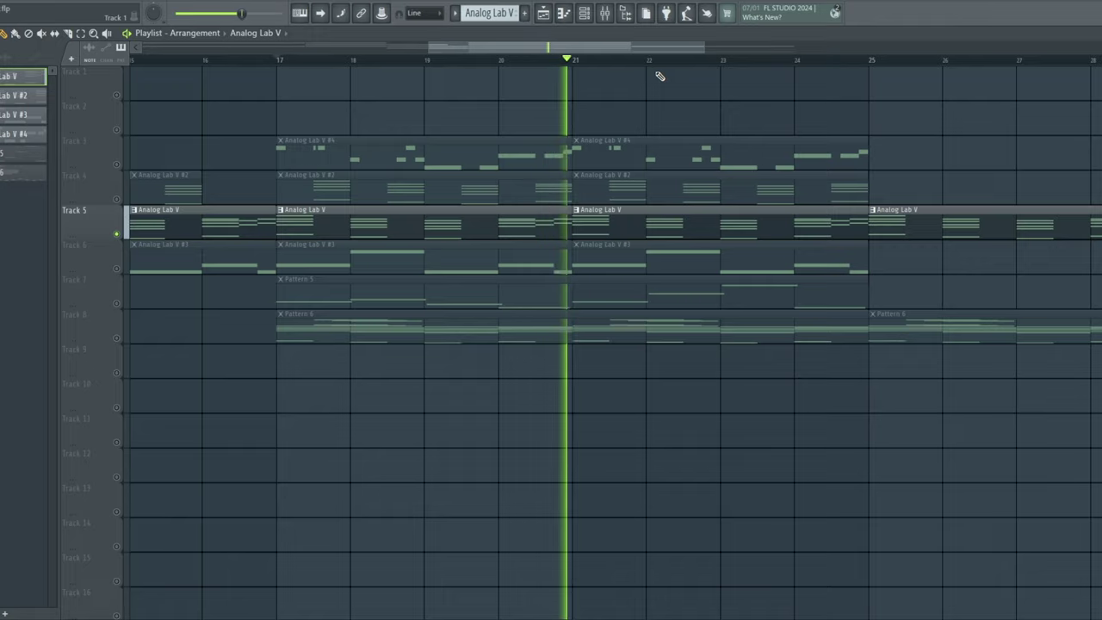
Reopen Track 5's Analog Lab V clip, examine its high and low chord notes again, and return to the playlist.
scroll(659, 77, "down", 4)
scroll(287, 241, "up", 2)
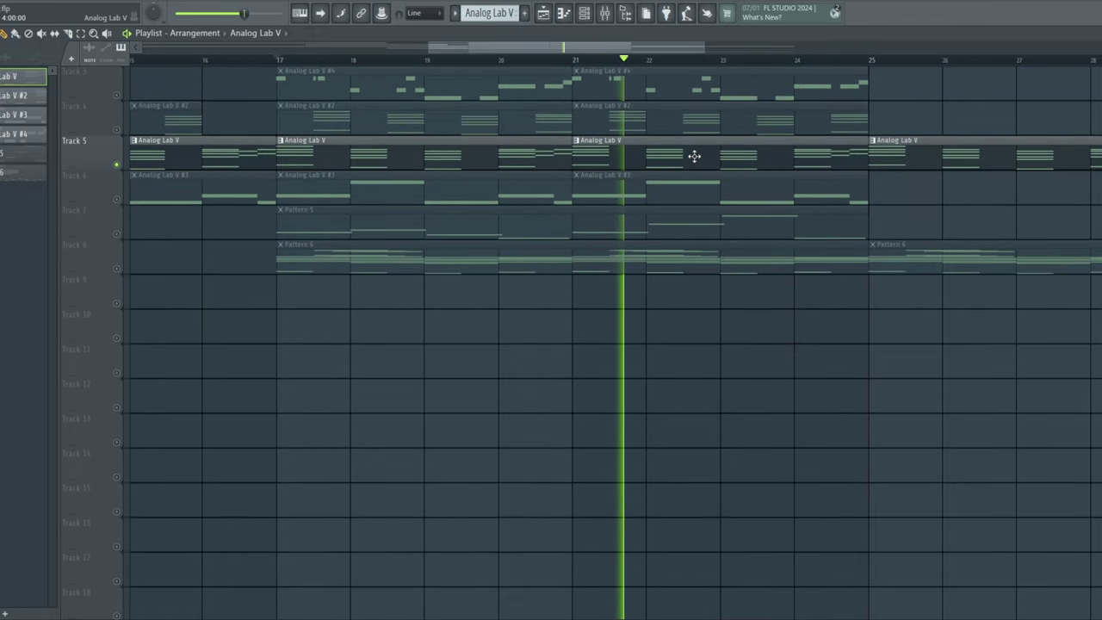
scroll(694, 157, "down", 2)
scroll(522, 202, "up", 2)
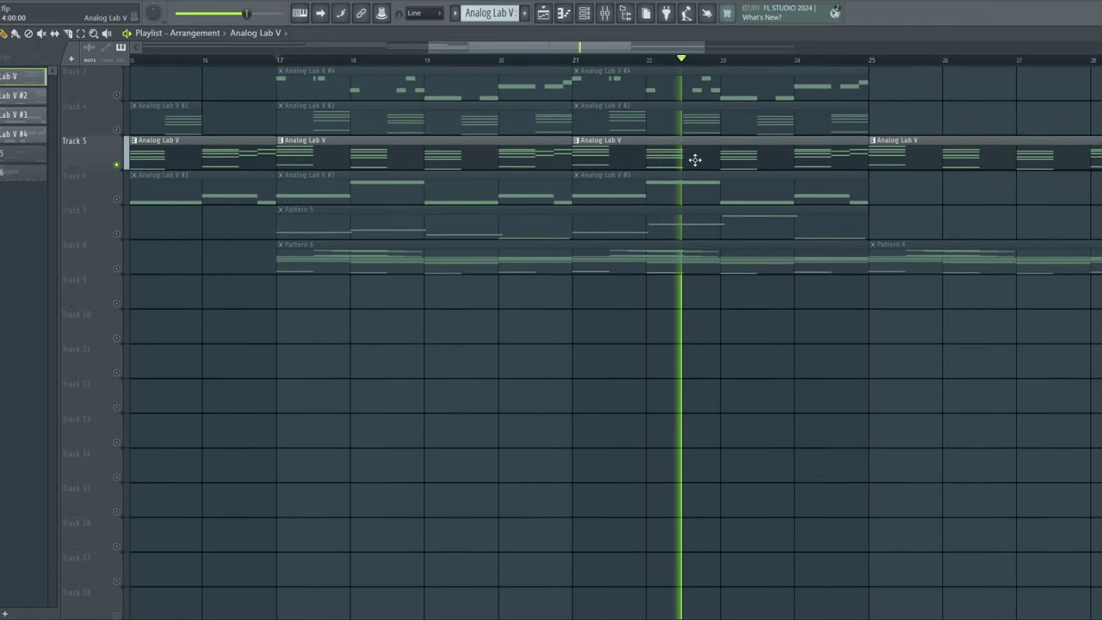
double_click(695, 160)
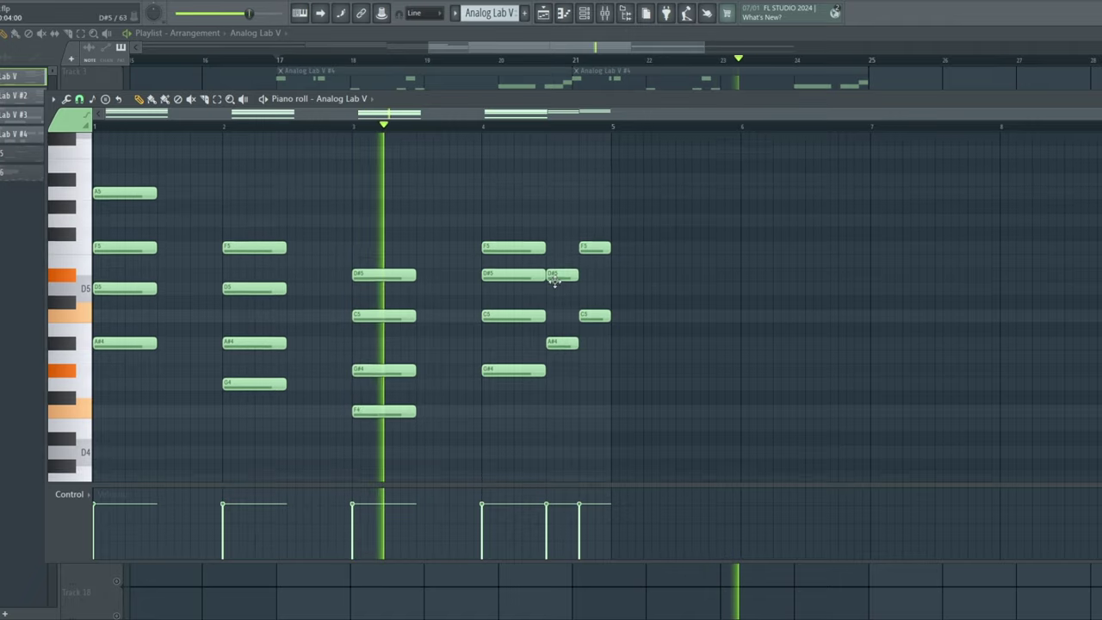
scroll(555, 280, "down", 4)
scroll(551, 258, "up", 2)
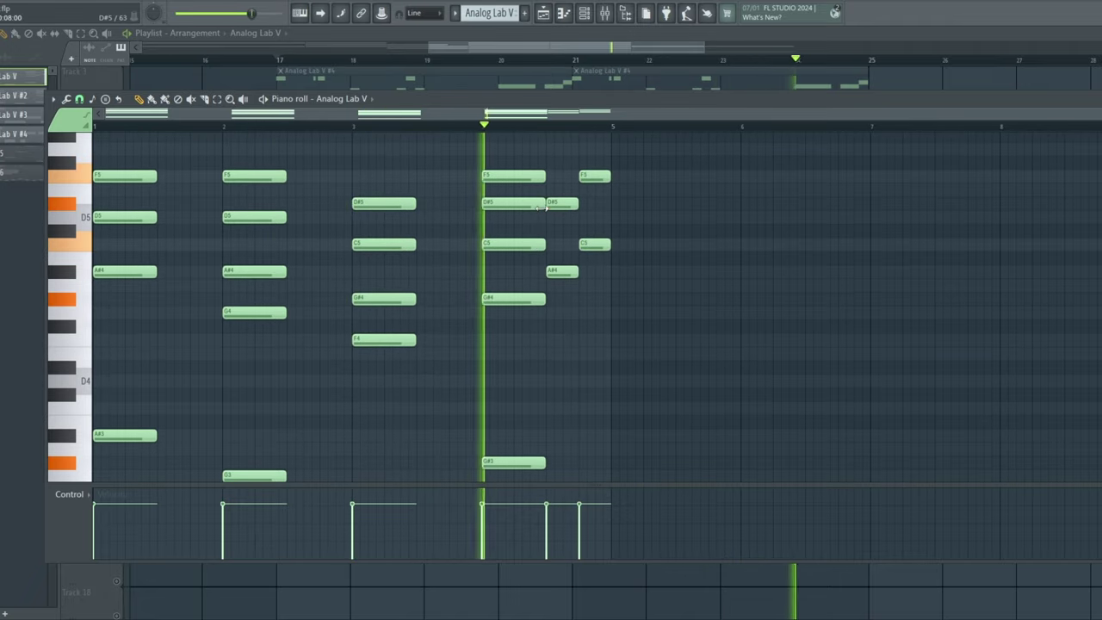
left_click(541, 14)
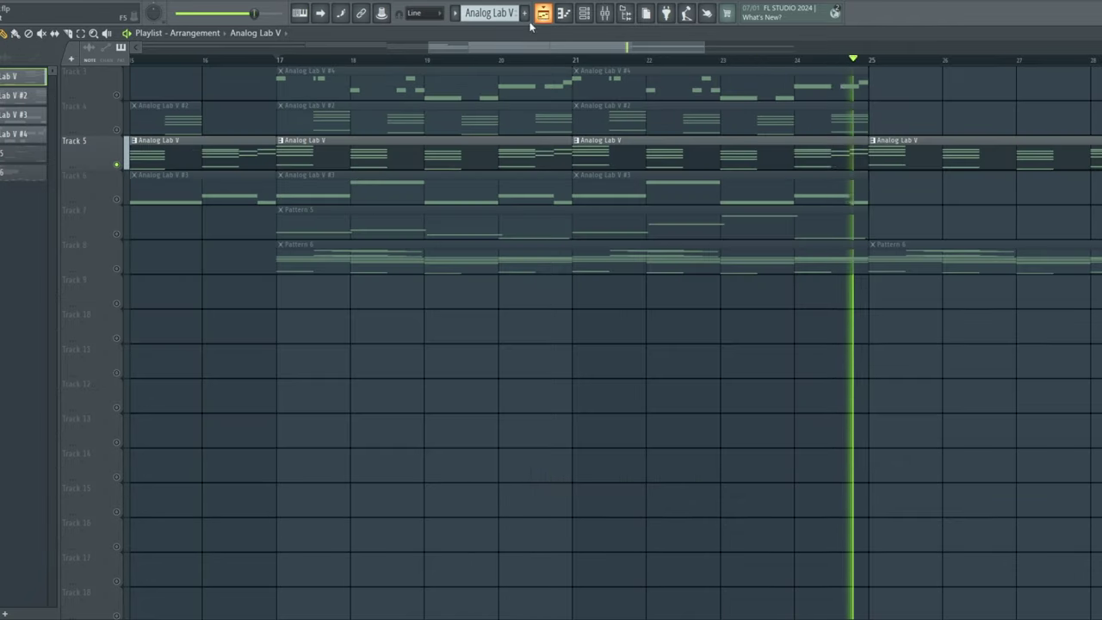
Solo Track 6 and examine the synth lead notes of its Analog Lab V #3 clip during playback.
left_click(119, 200)
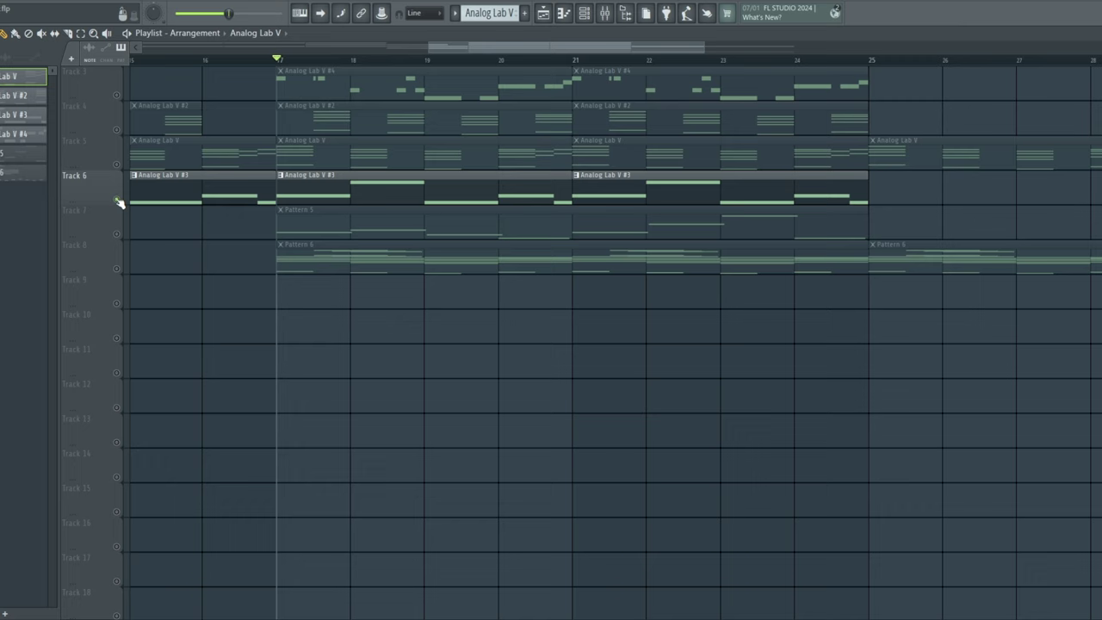
double_click(318, 187)
scroll(278, 214, "up", 4)
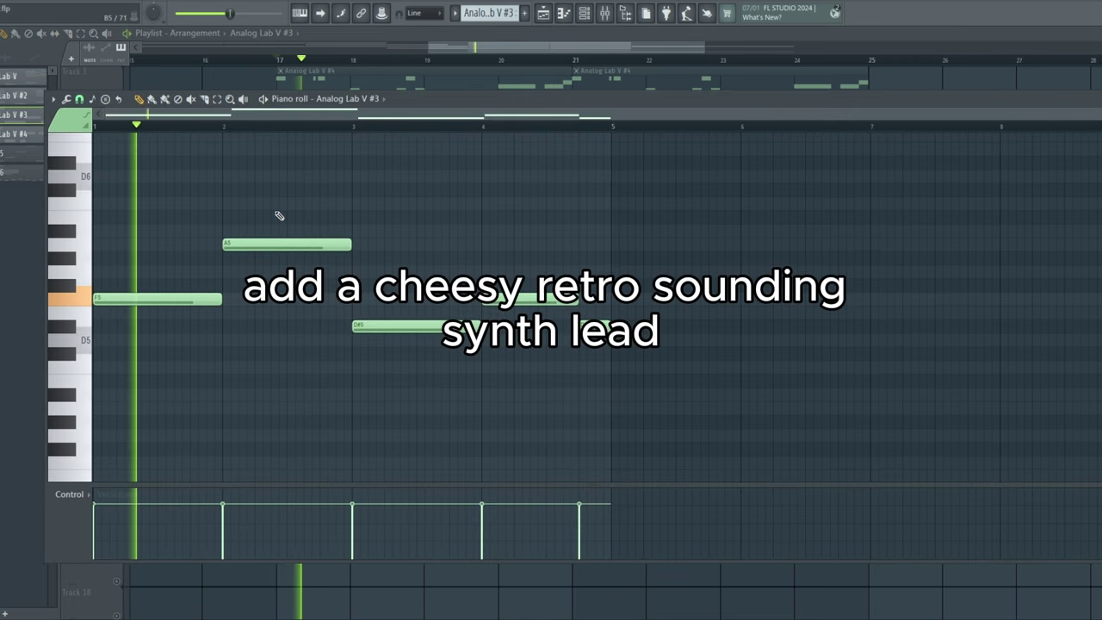
scroll(279, 215, "up", 3)
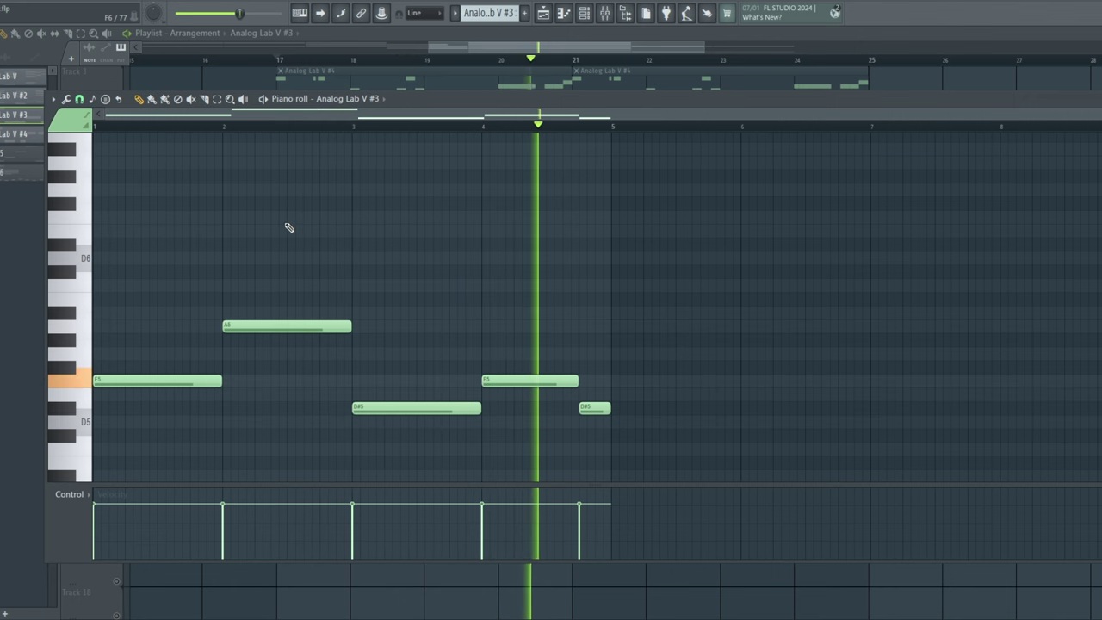
key("F7")
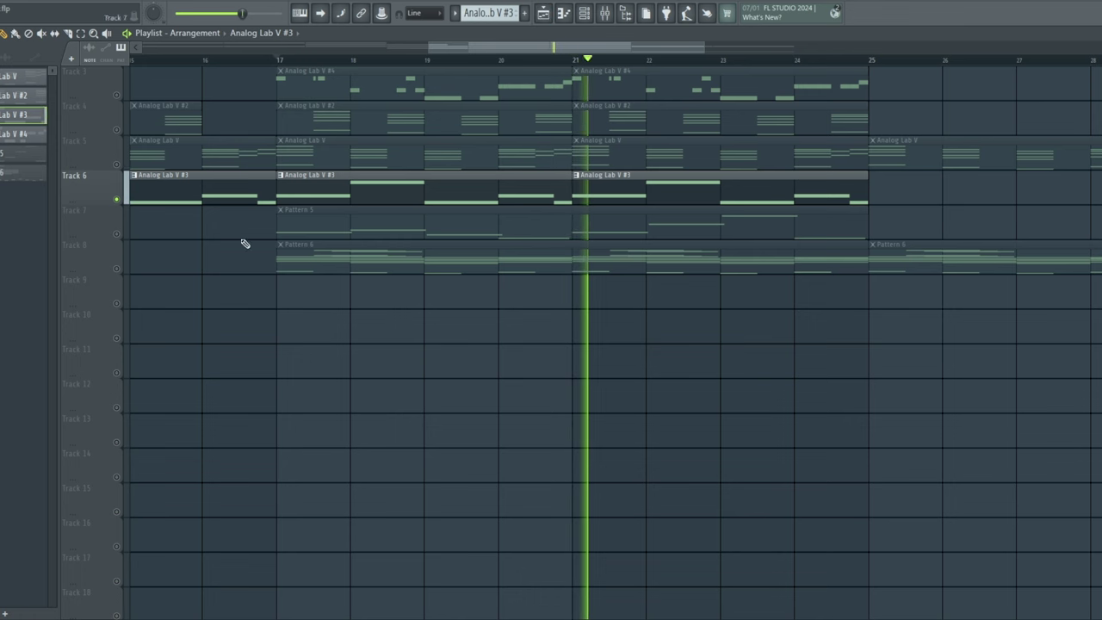
Solo Track 7, open its Pattern 5 clip, and check in the channel rack that ZENOLOGY plays its notes.
left_click(108, 228)
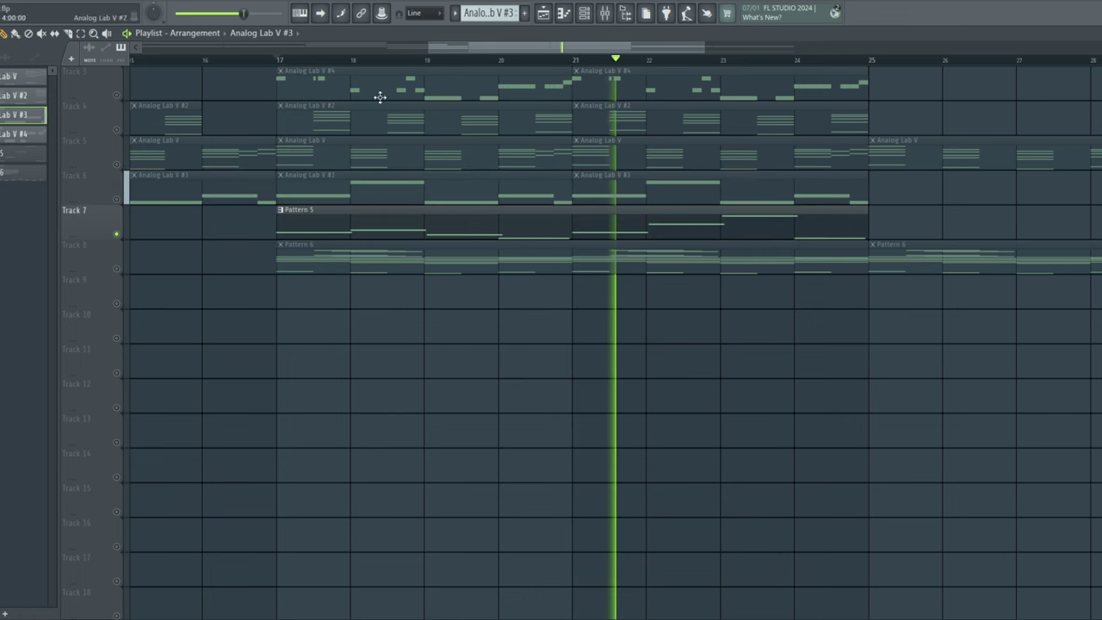
double_click(317, 231)
left_click(584, 13)
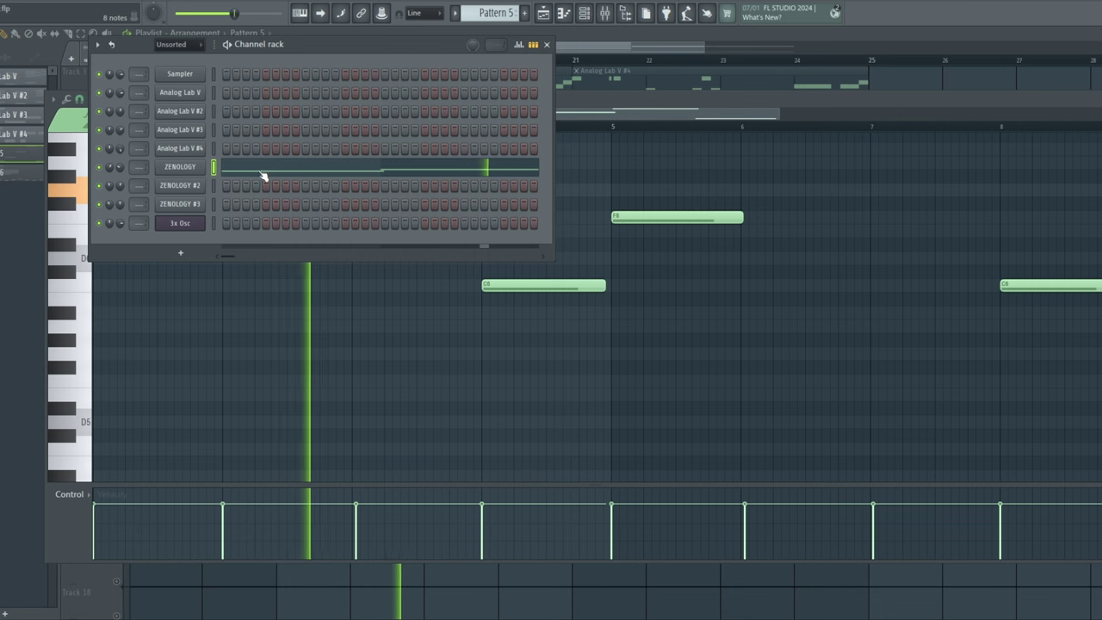
left_click(396, 325)
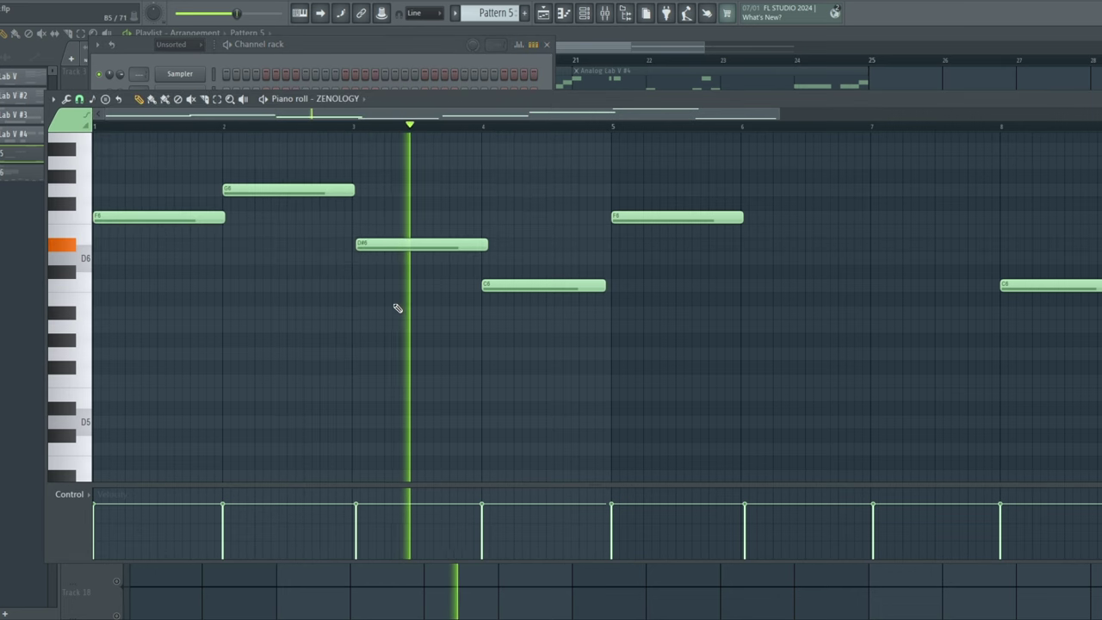
Examine the whole eight-bar ZENOLOGY melody of Pattern 5 in the piano roll during playback.
scroll(412, 308, "down", 1)
scroll(425, 308, "up", 3)
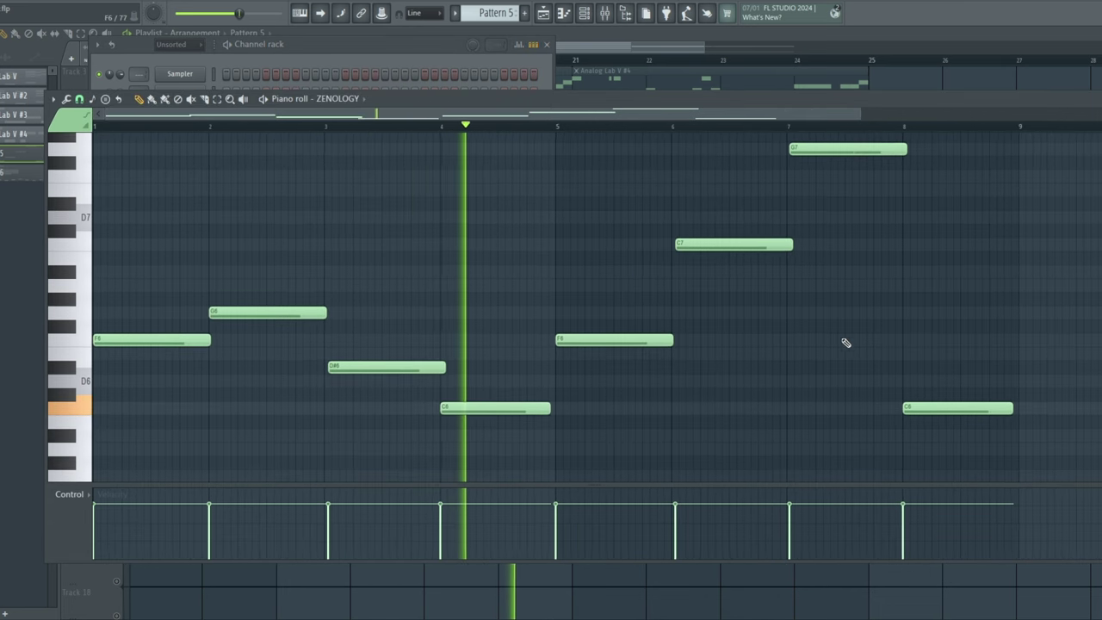
scroll(818, 336, "down", 3)
scroll(876, 319, "down", 1)
scroll(874, 315, "up", 3)
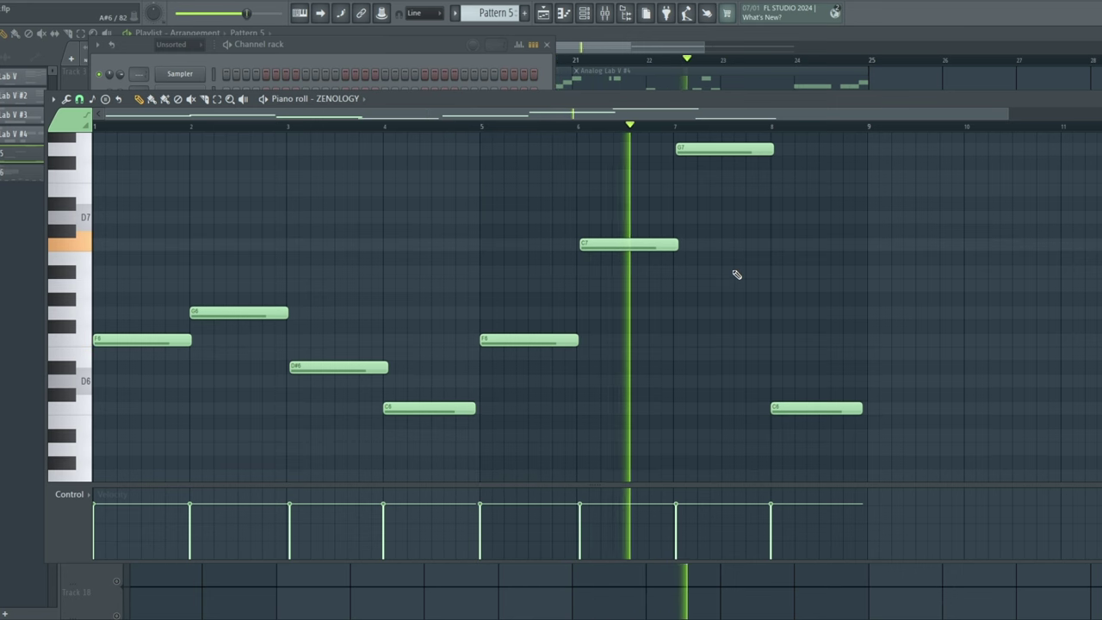
scroll(923, 352, "up", 2)
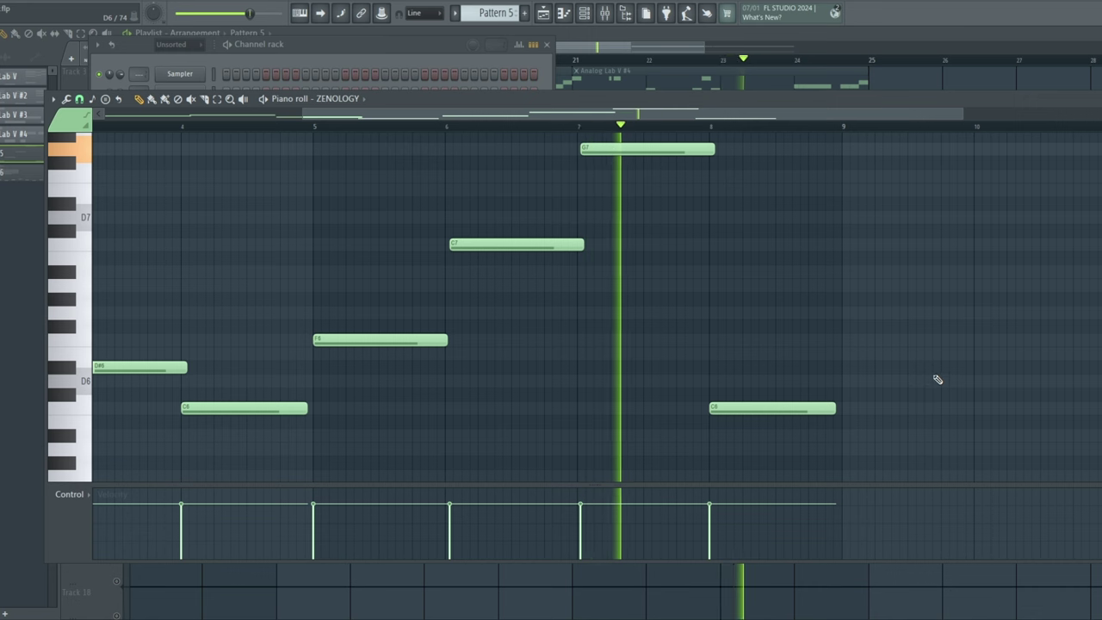
Return to the playlist, solo Track 8 in place of Track 7, and open its Pattern 6 clip during playback.
left_click(894, 79)
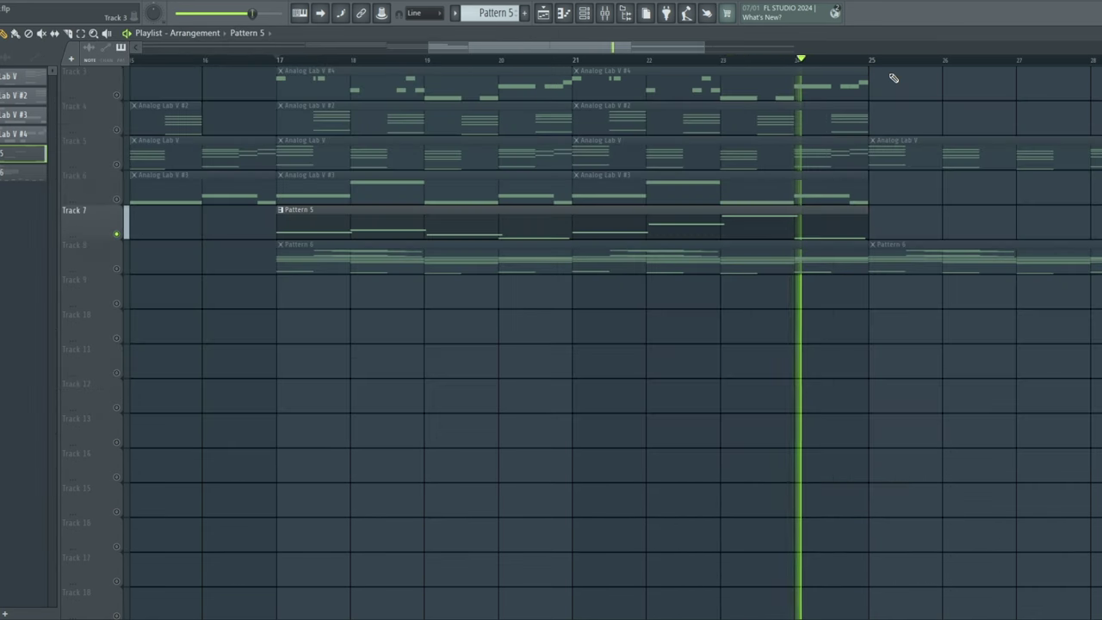
key("space")
left_click(121, 269)
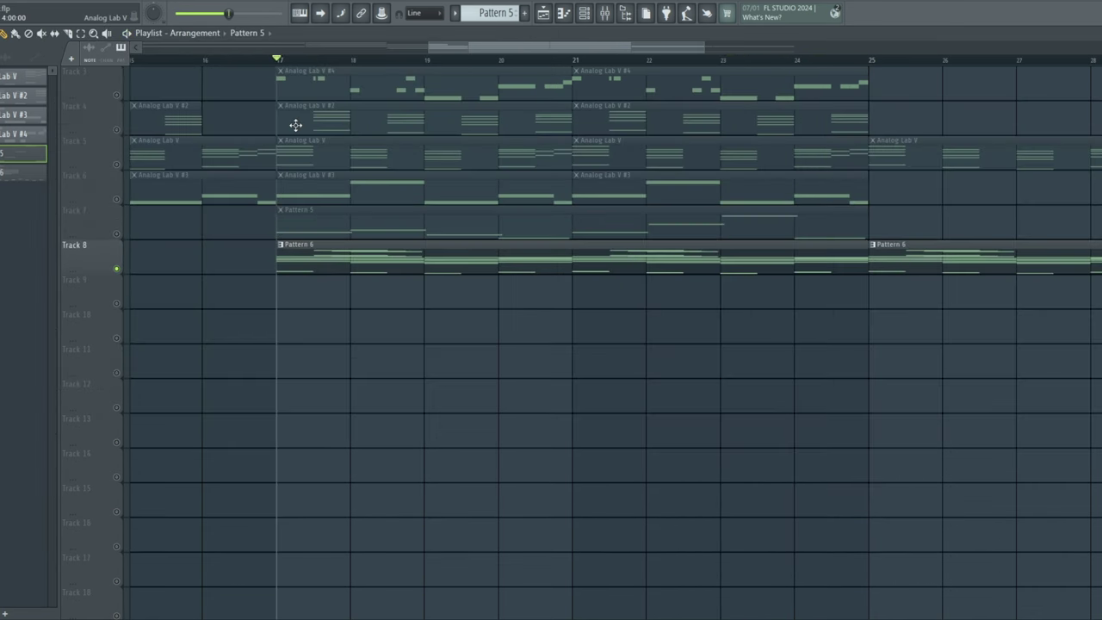
left_click(584, 13)
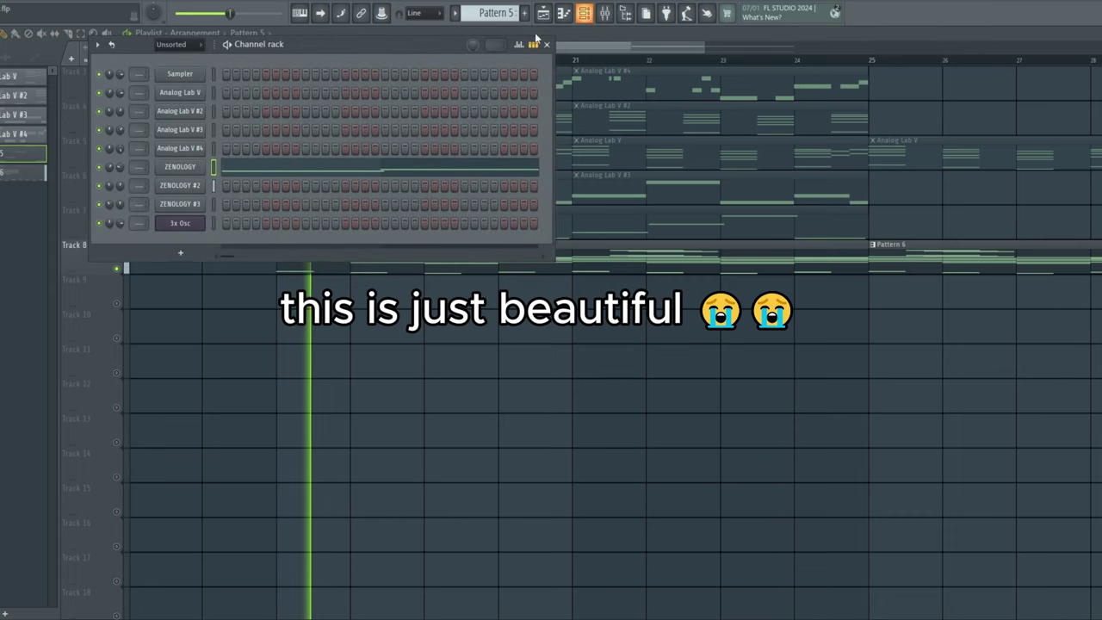
double_click(347, 267)
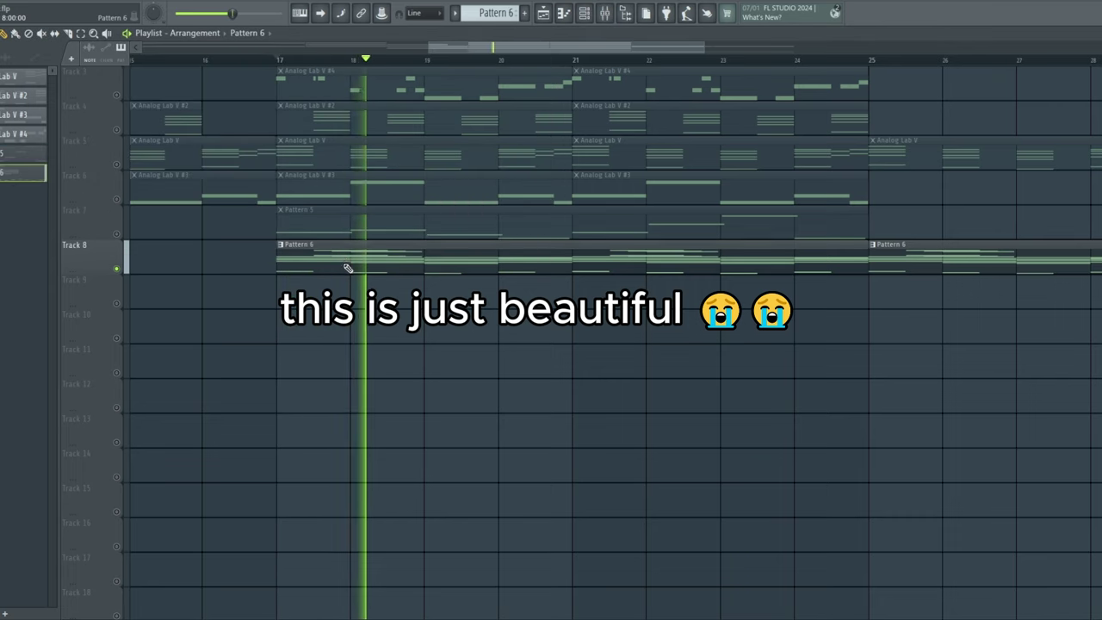
Examine the upper chord notes and the low bass notes of ZENOLOGY #2 in Pattern 6's piano roll.
scroll(345, 269, "down", 5)
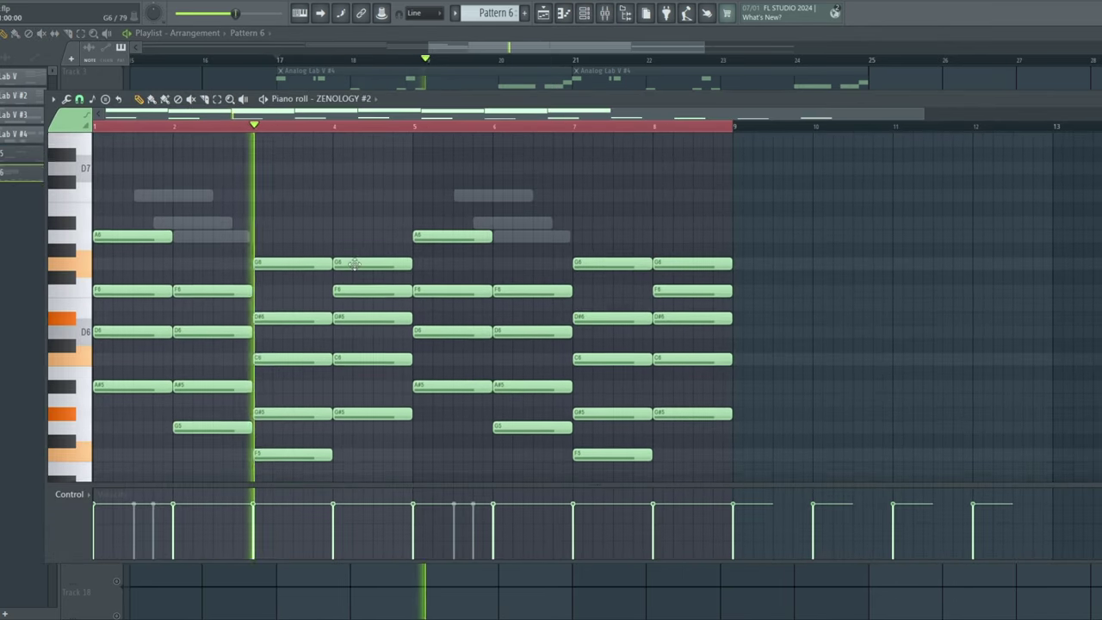
scroll(361, 274, "down", 12)
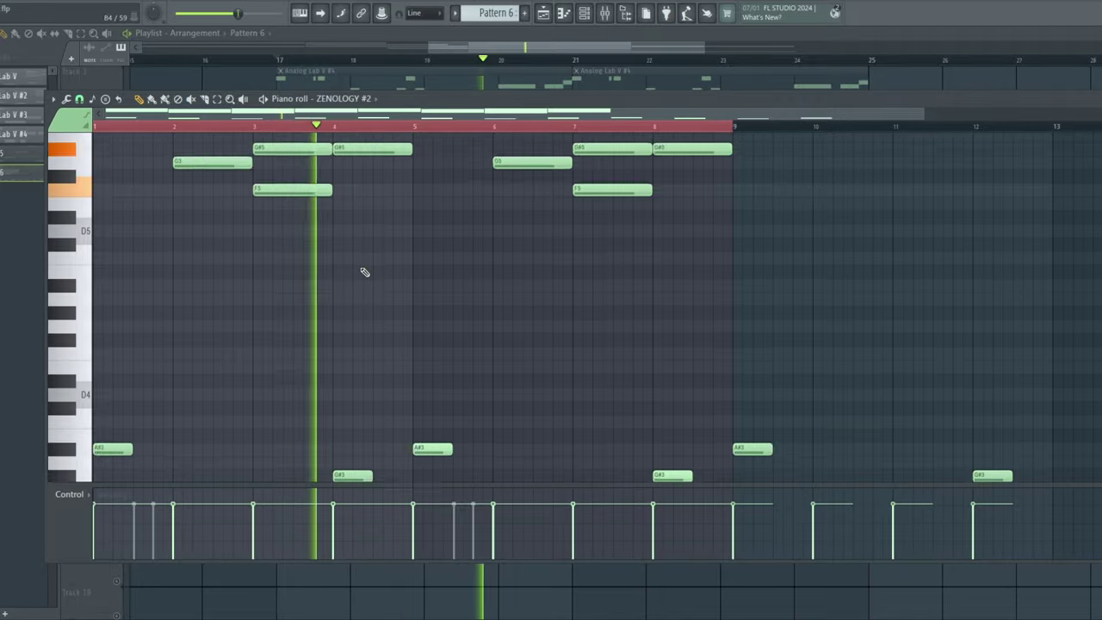
scroll(361, 269, "up", 15)
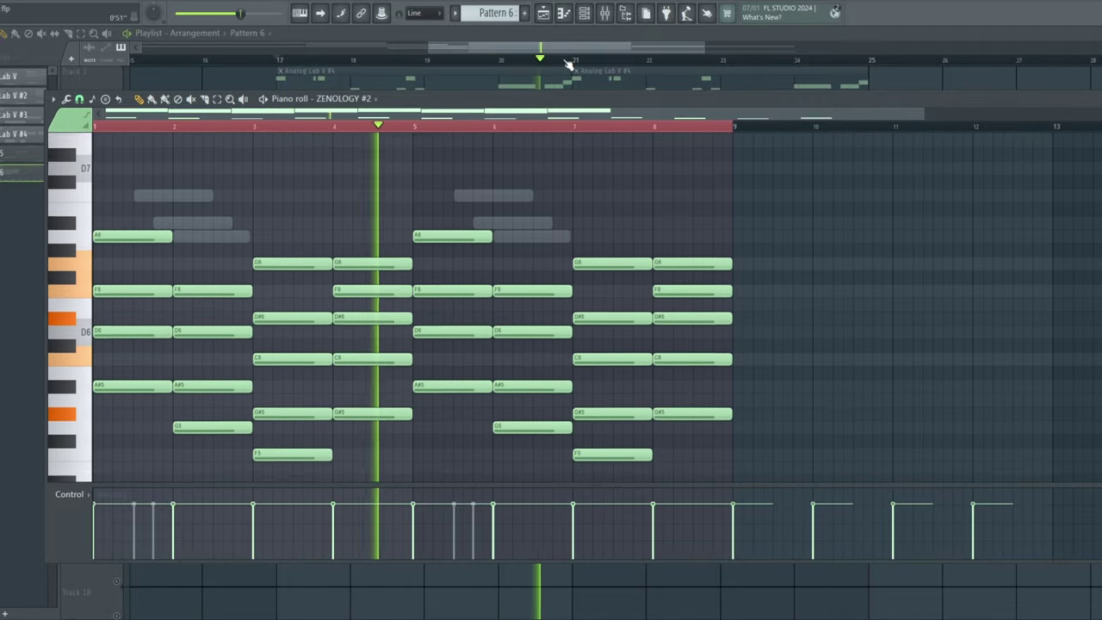
Open ZENOLOGY #3's notes in Pattern 6 and examine its short melody while replaying the section from bar 17.
left_click(585, 14)
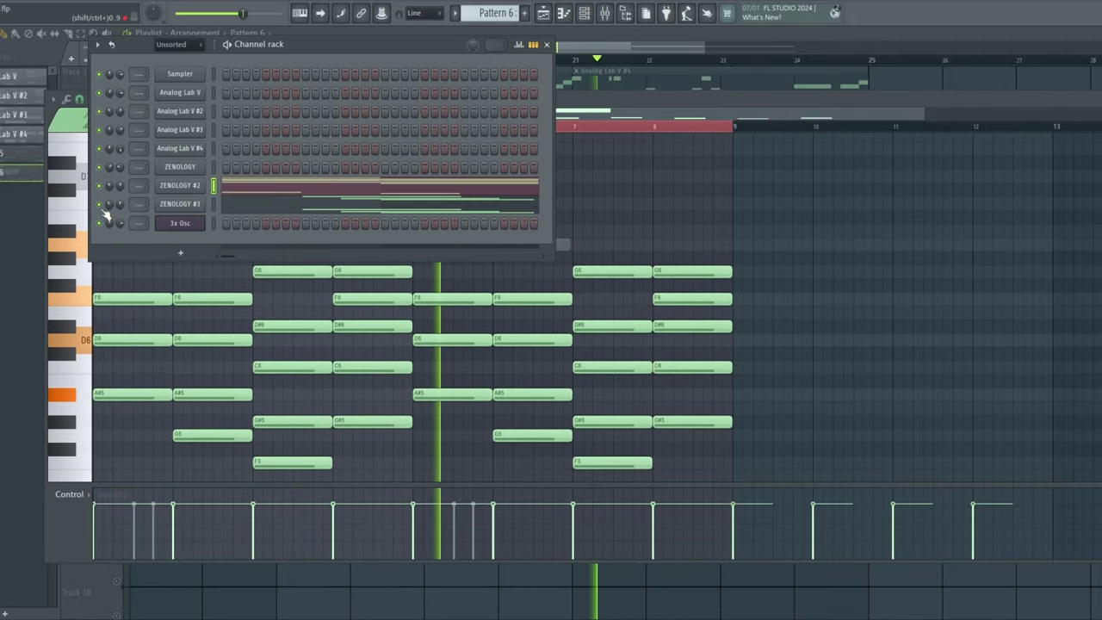
left_click(226, 207)
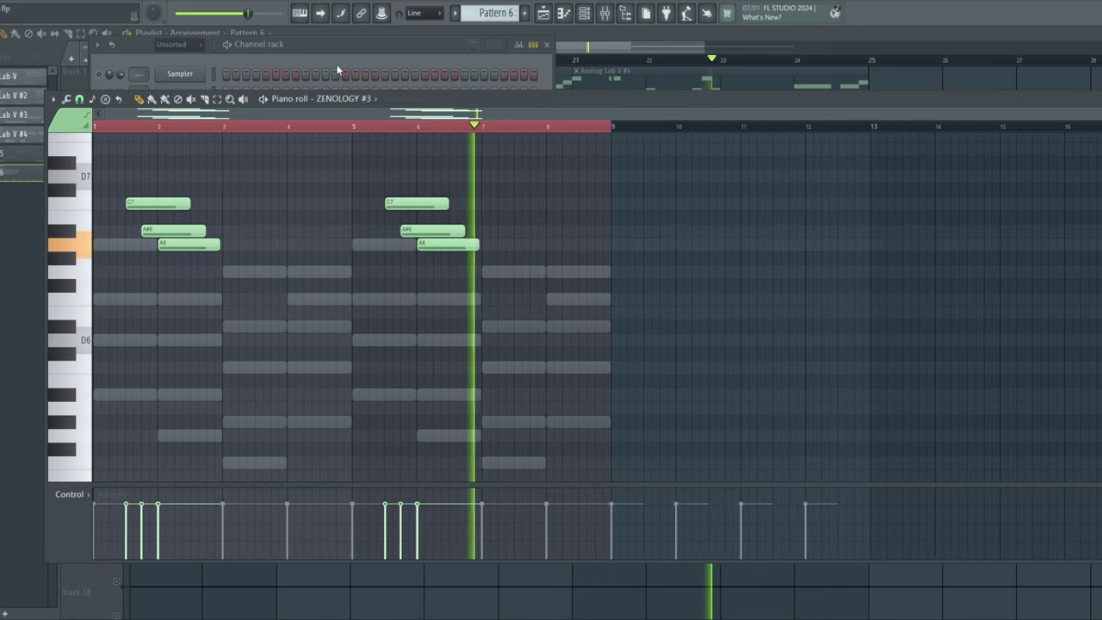
key("F6")
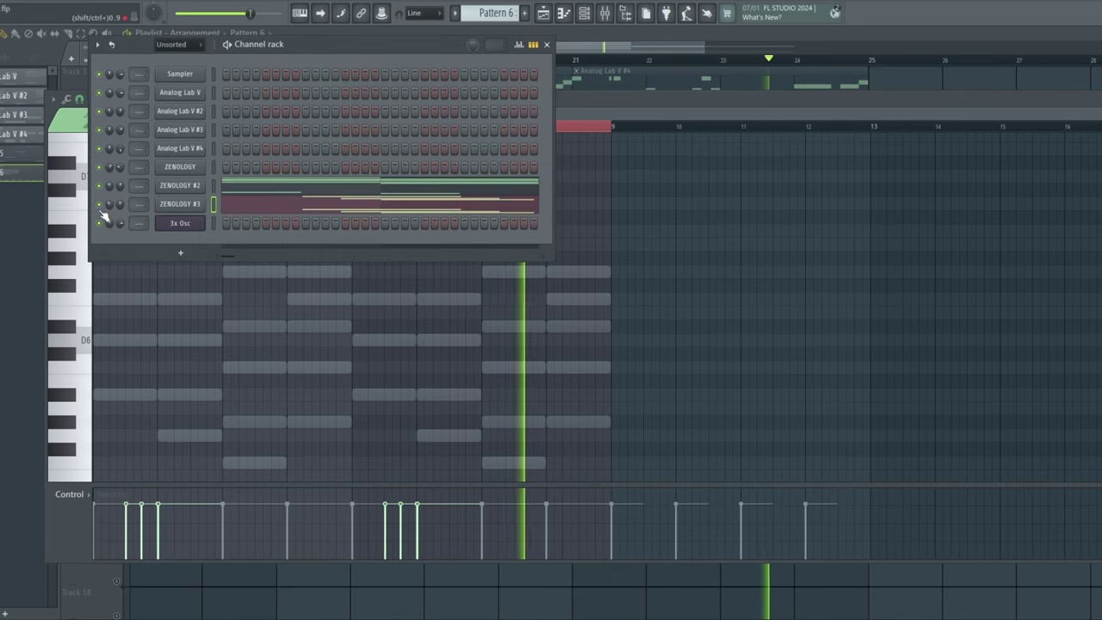
left_click(655, 246)
key("space")
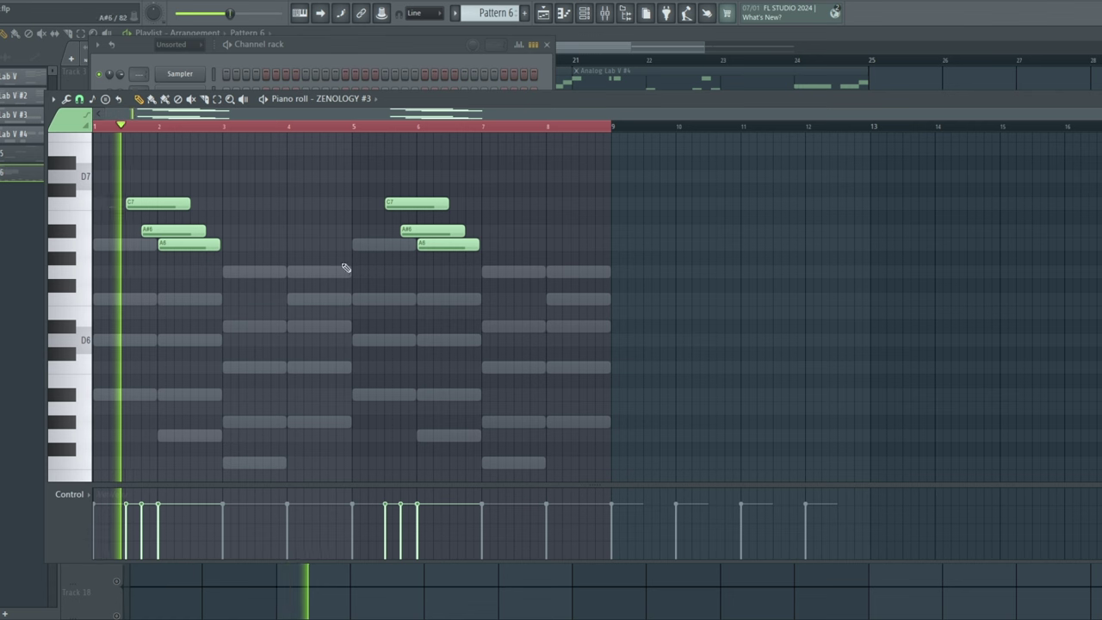
Reopen ZENOLOGY #2's piano roll to review its chord notes, and return to the playlist to view the whole arrangement.
left_click(587, 16)
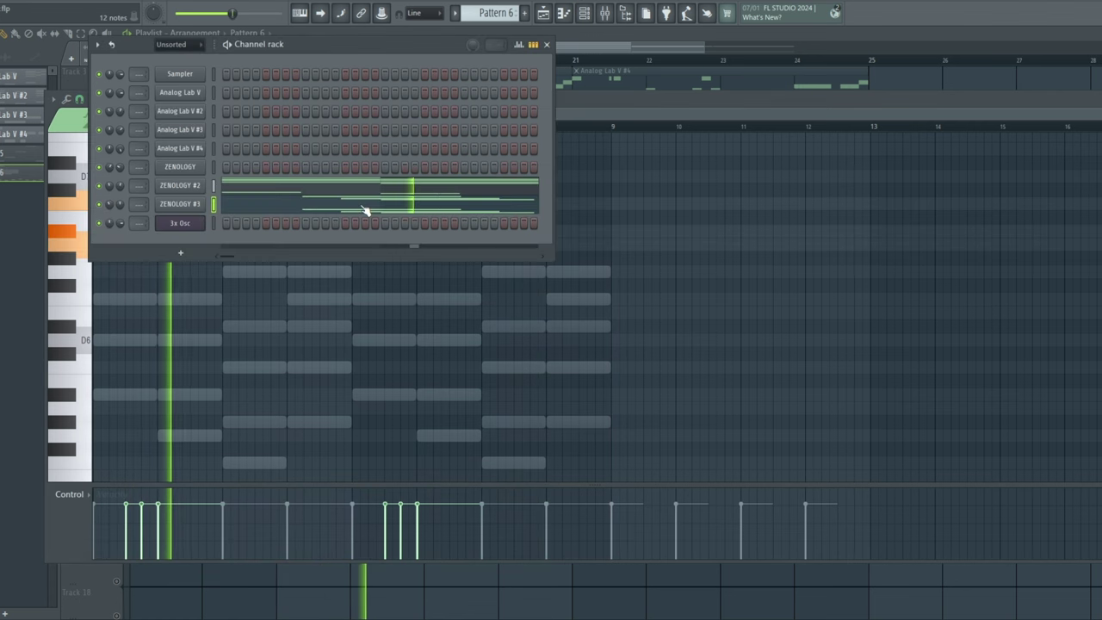
left_click(367, 187)
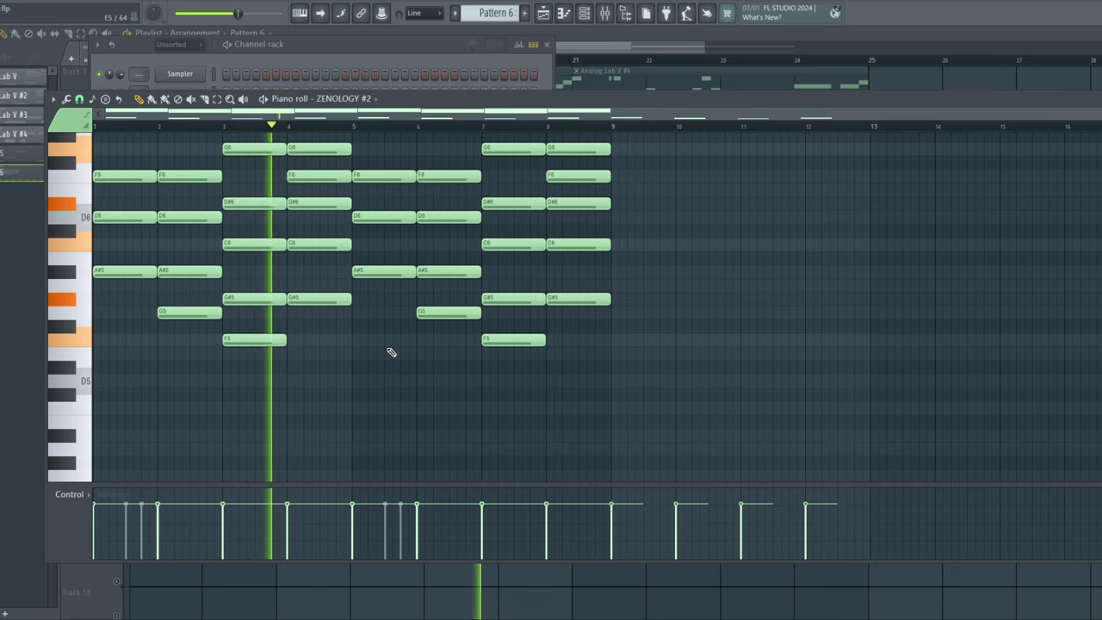
left_click(764, 593)
scroll(650, 515, "down", 6)
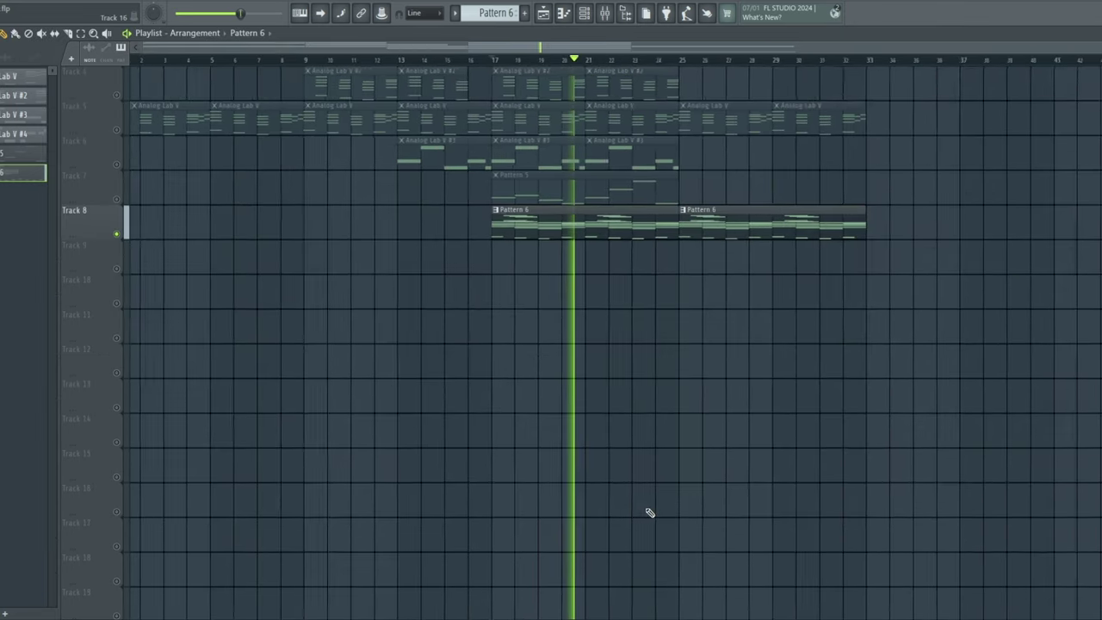
scroll(650, 513, "up", 3)
scroll(650, 514, "up", 1)
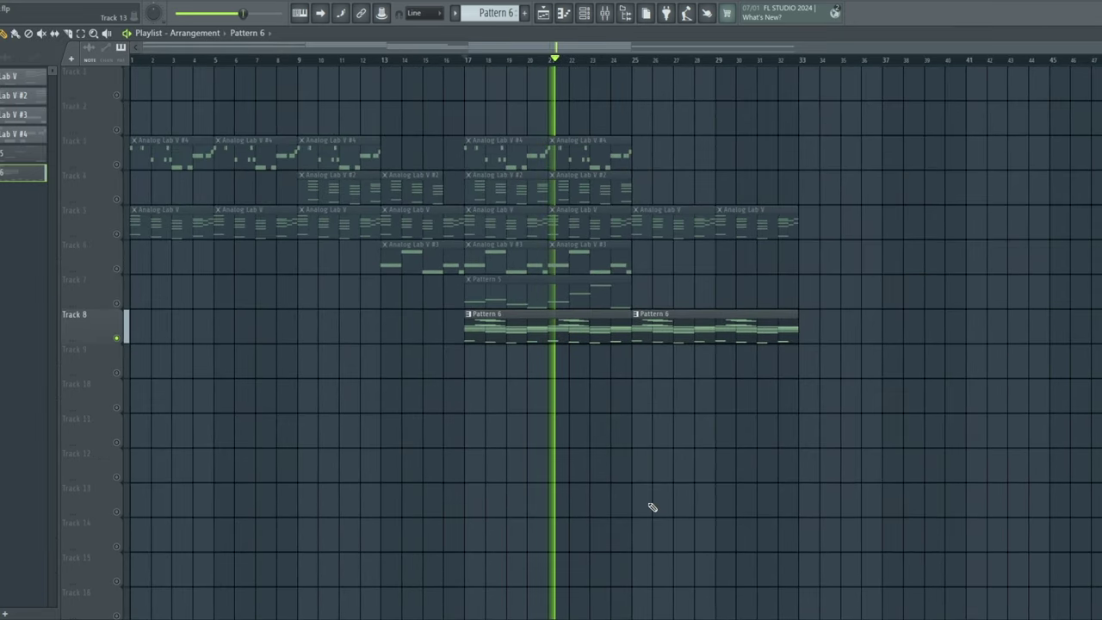